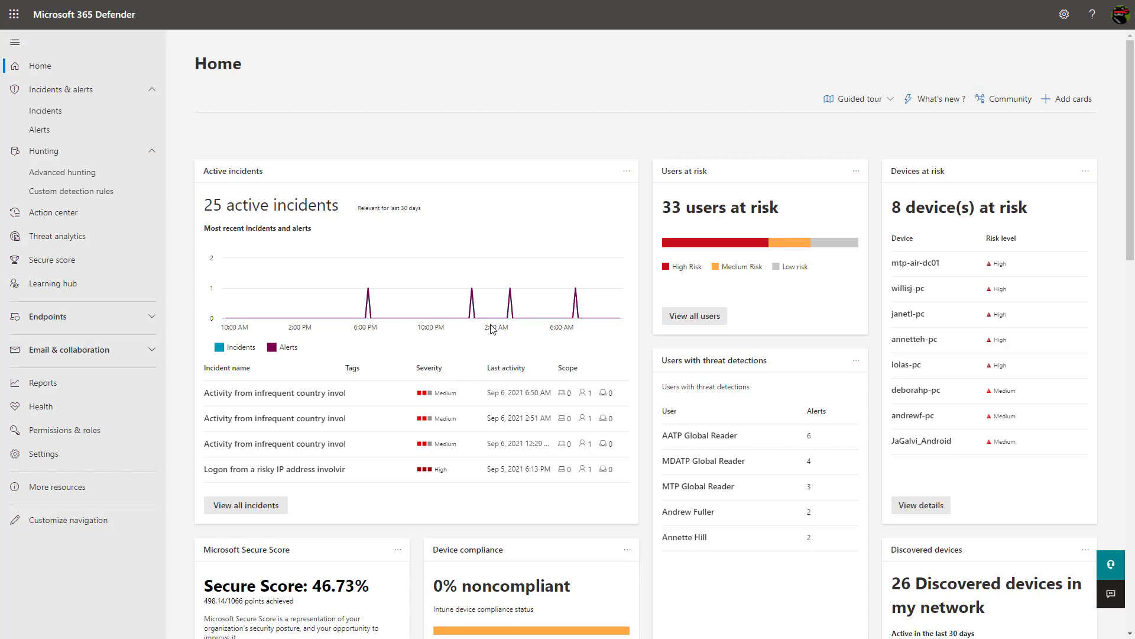
# Step: Open the Incidents list and the MDI+MDO Demo Incident summary, with 73/80 active alerts
pyautogui.scroll(-6, 500, 331)
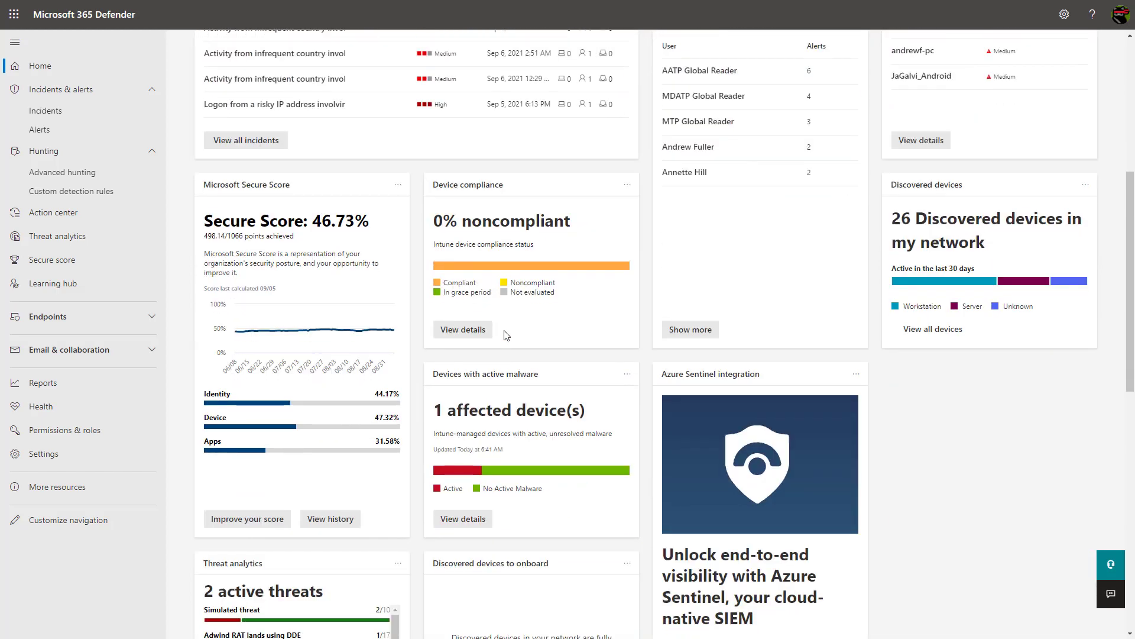
pyautogui.scroll(-1, 506, 336)
pyautogui.scroll(7, 505, 335)
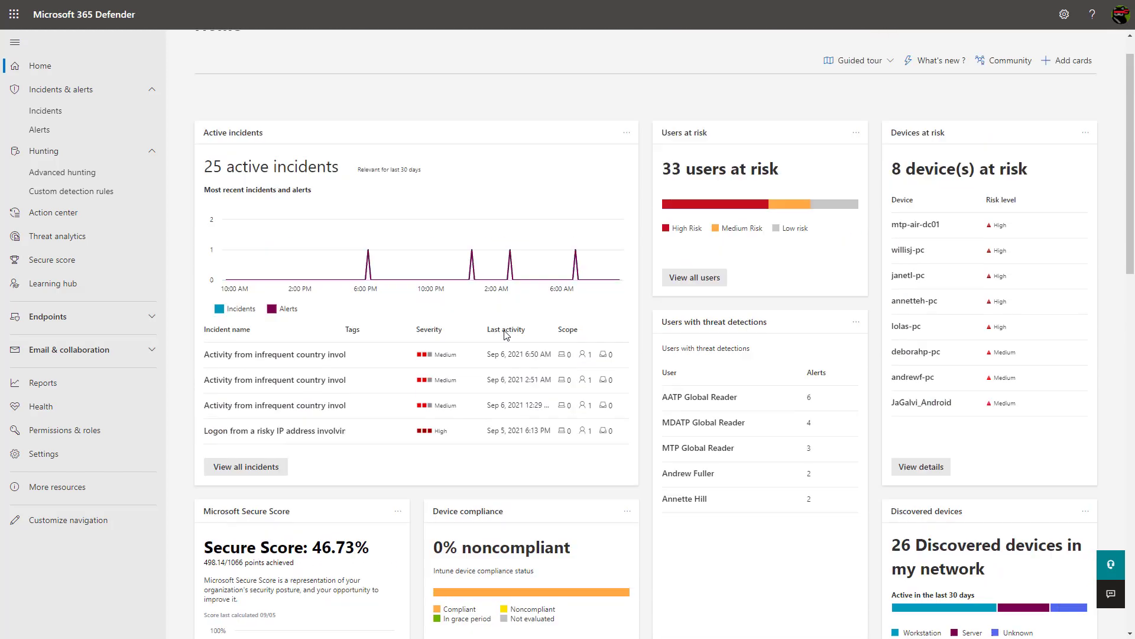
pyautogui.scroll(1, 506, 335)
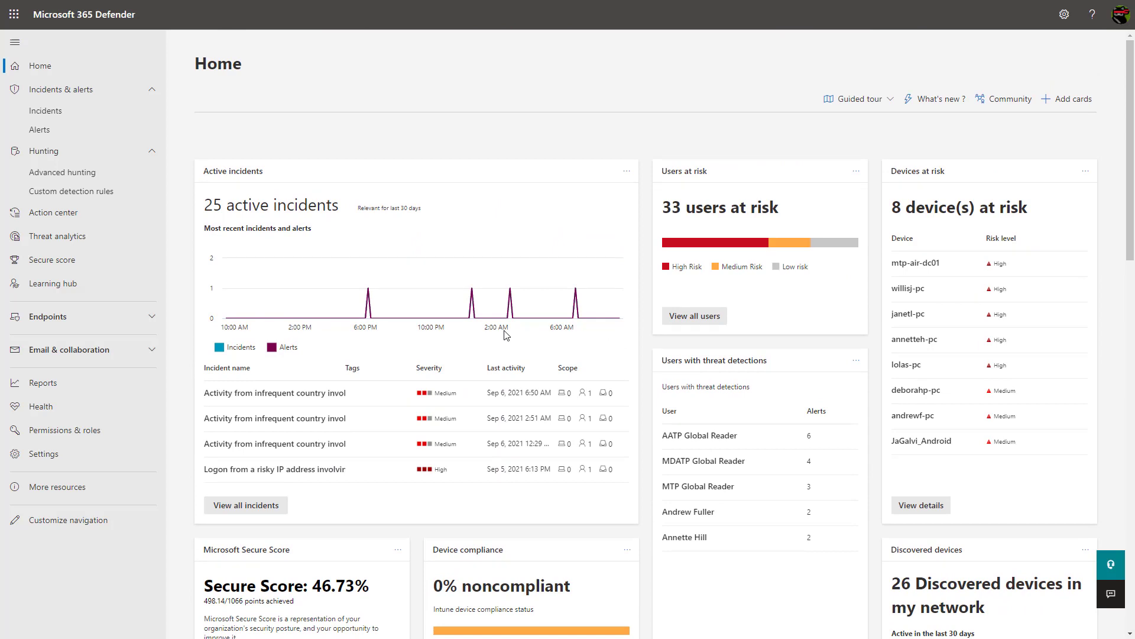
pyautogui.click(93, 112)
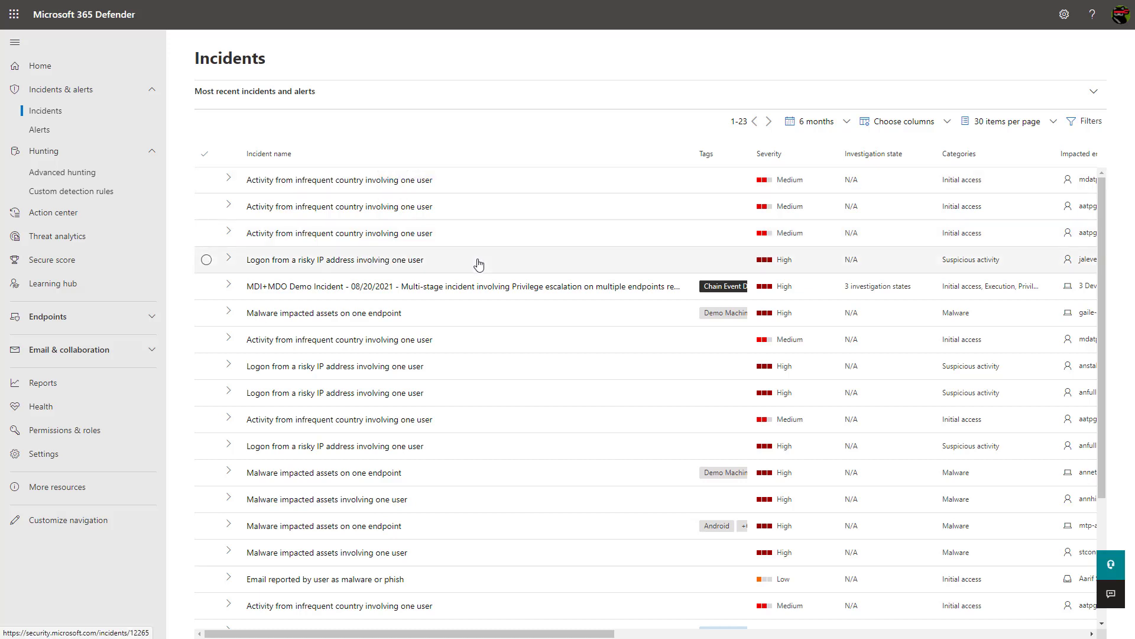
pyautogui.click(489, 289)
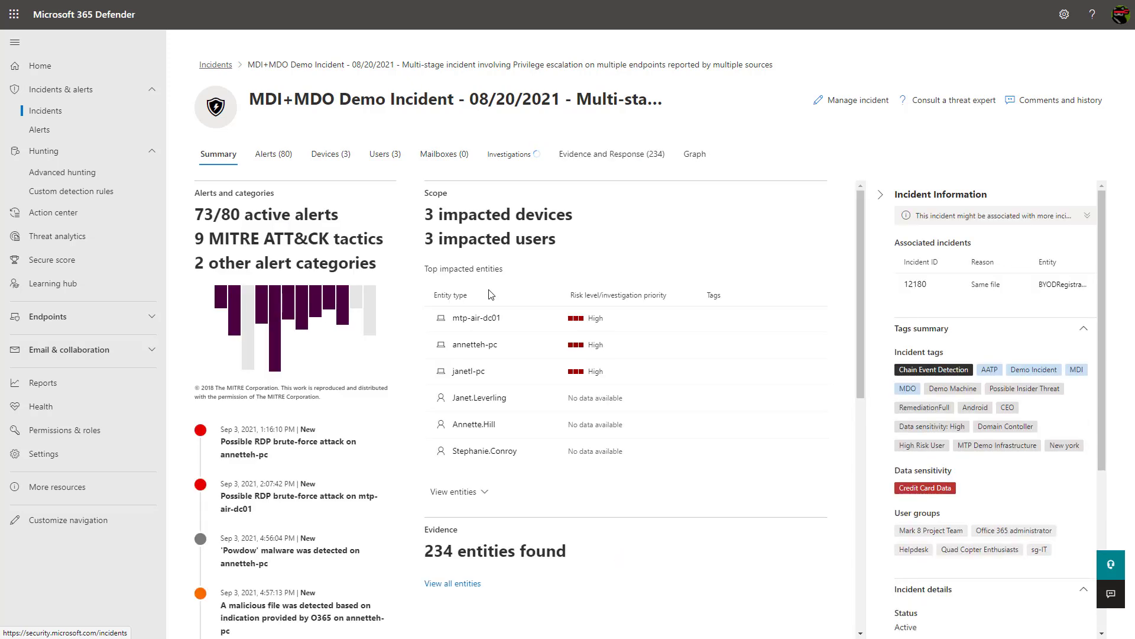
pyautogui.scroll(-2, 489, 294)
pyautogui.scroll(-1, 489, 294)
pyautogui.scroll(3, 489, 294)
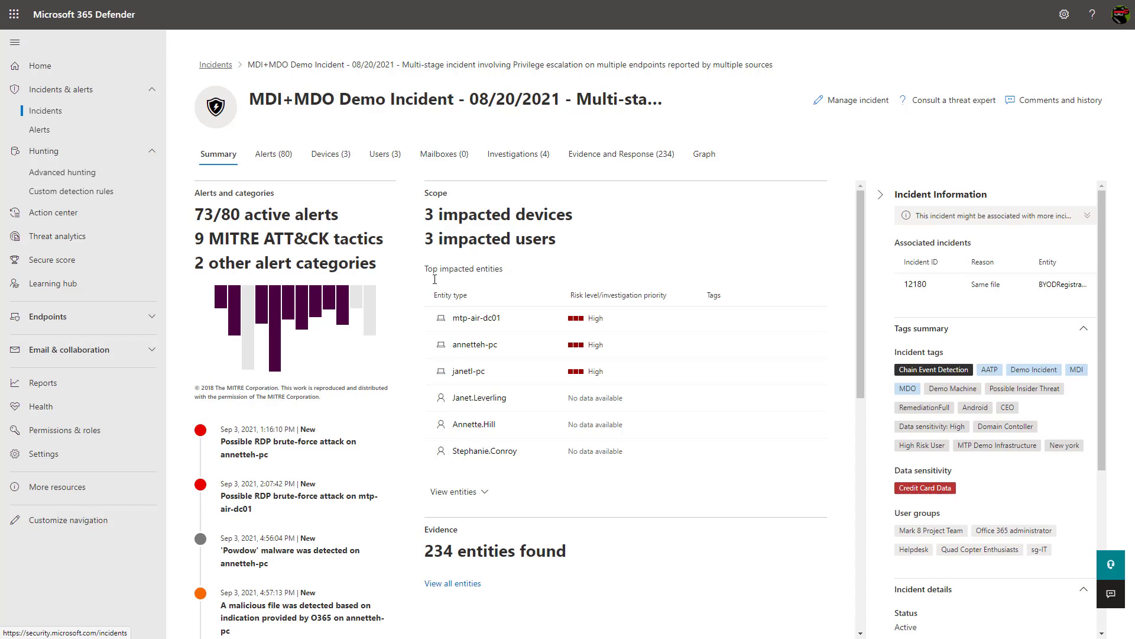
# Step: Review the incident's Investigations, Evidence and Response, and Graph tabs, replay the attack story, then go to Alerts
pyautogui.click(537, 158)
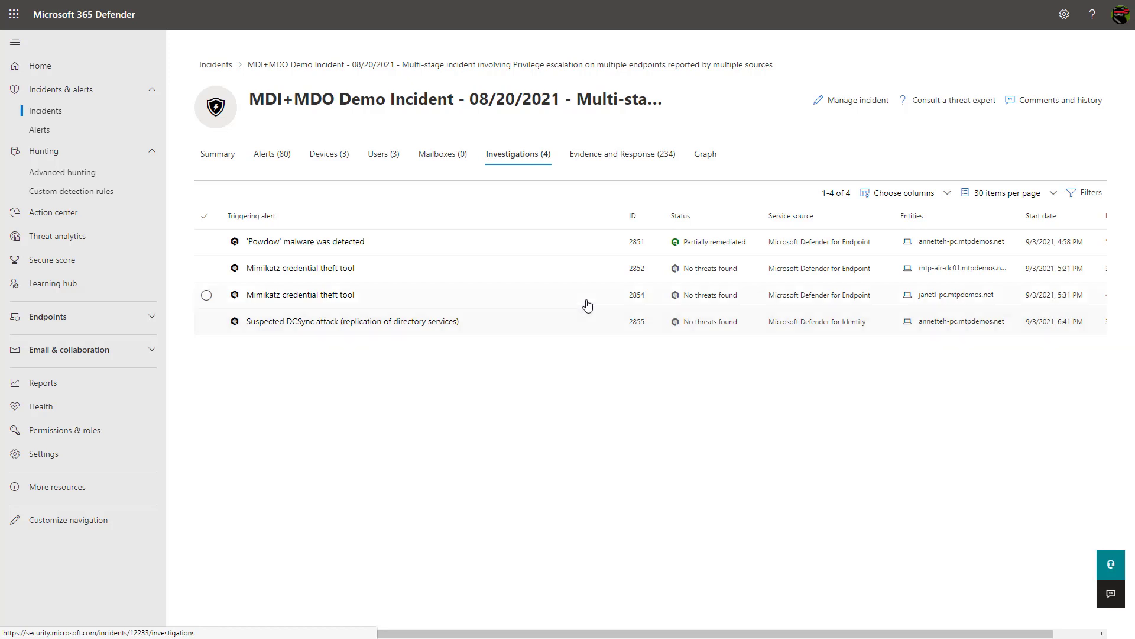
pyautogui.click(594, 158)
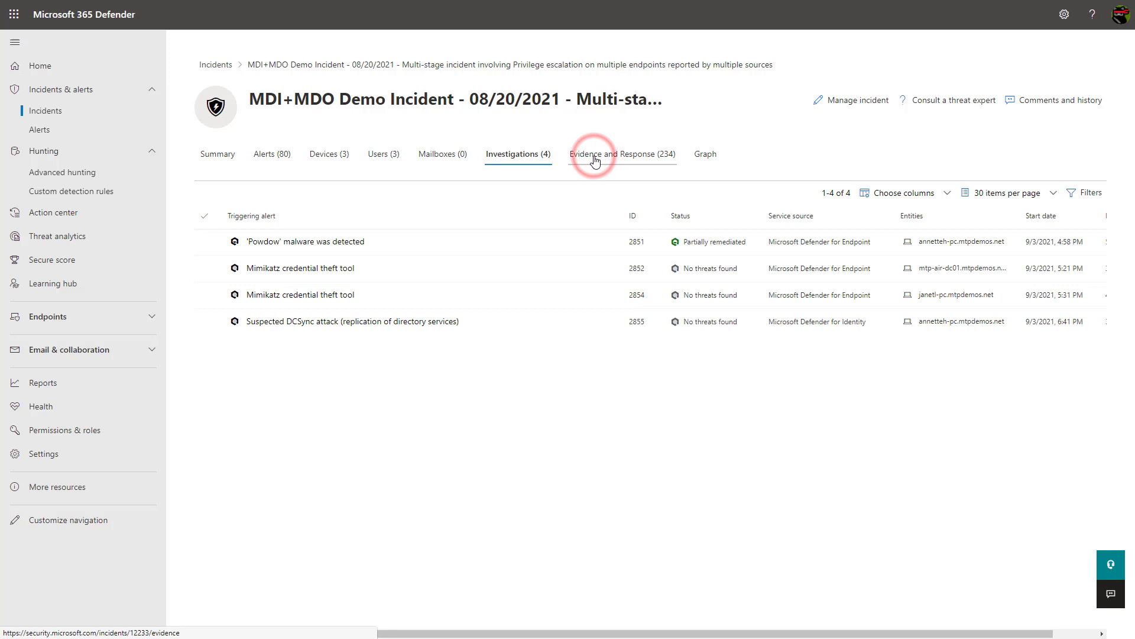
pyautogui.click(699, 157)
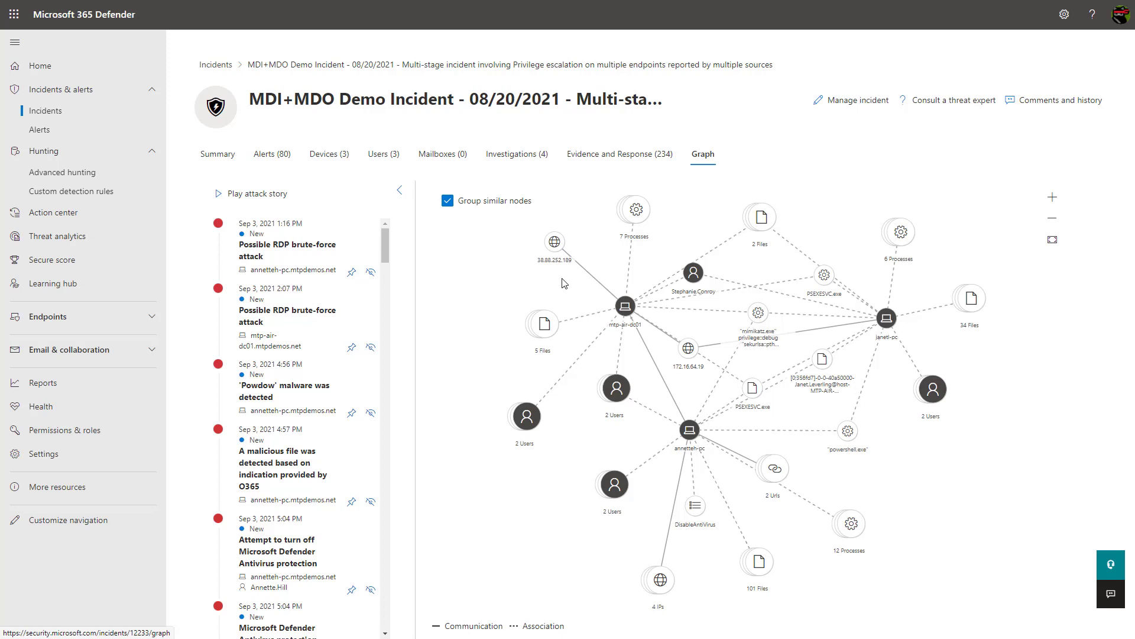
pyautogui.click(262, 194)
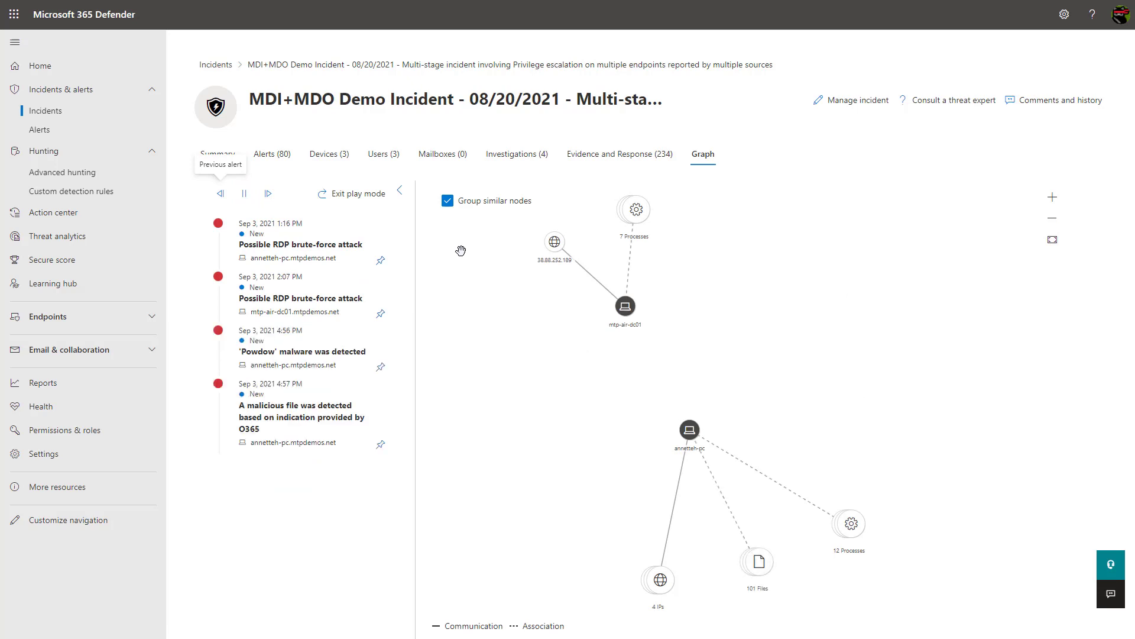
pyautogui.click(40, 130)
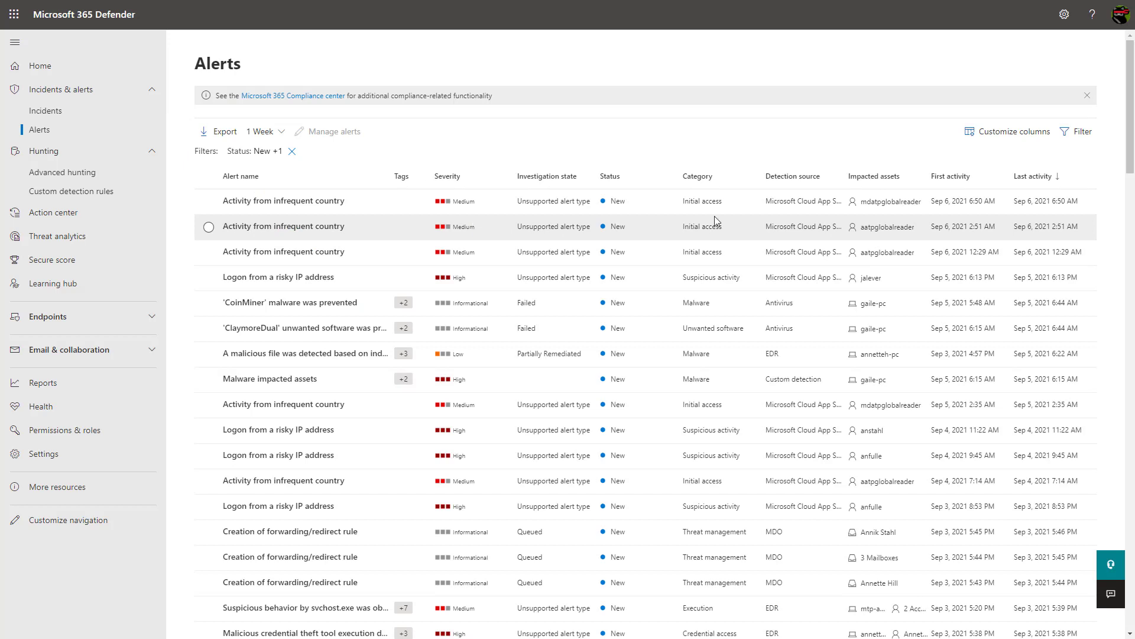
# Step: Filter the alerts to the Microsoft Defender for Identity service source
pyautogui.click(1077, 131)
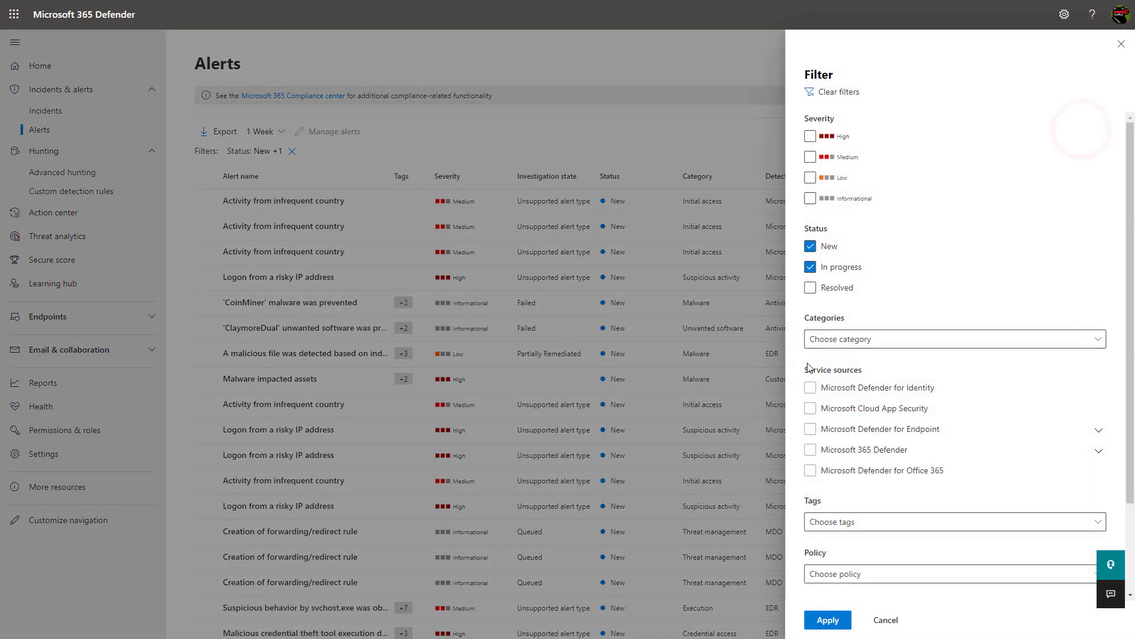
pyautogui.click(857, 389)
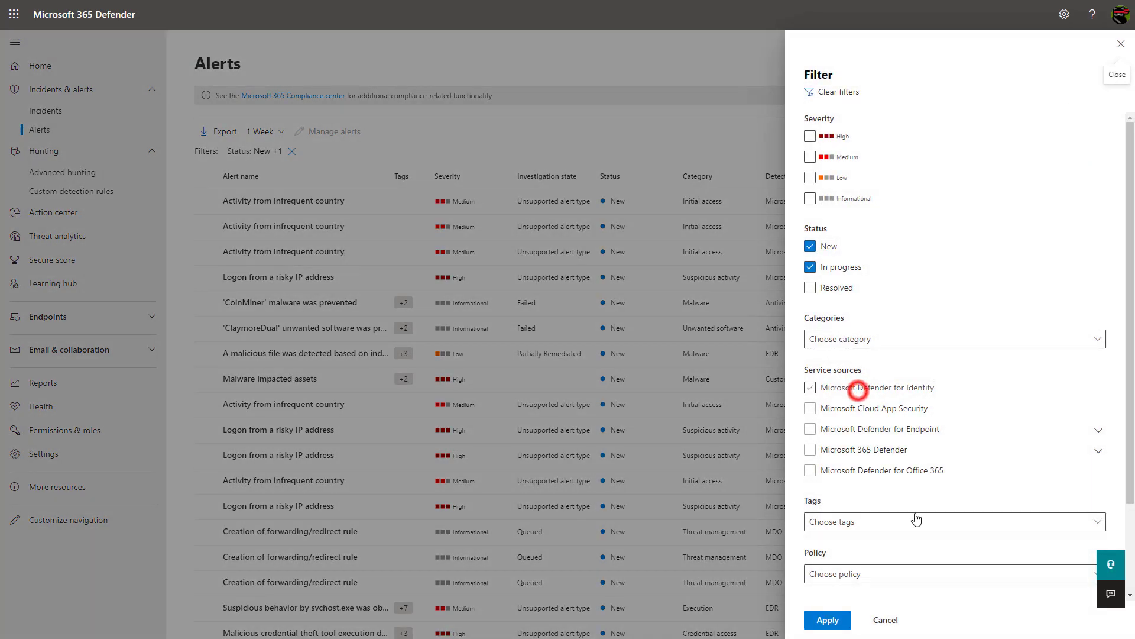
pyautogui.click(817, 619)
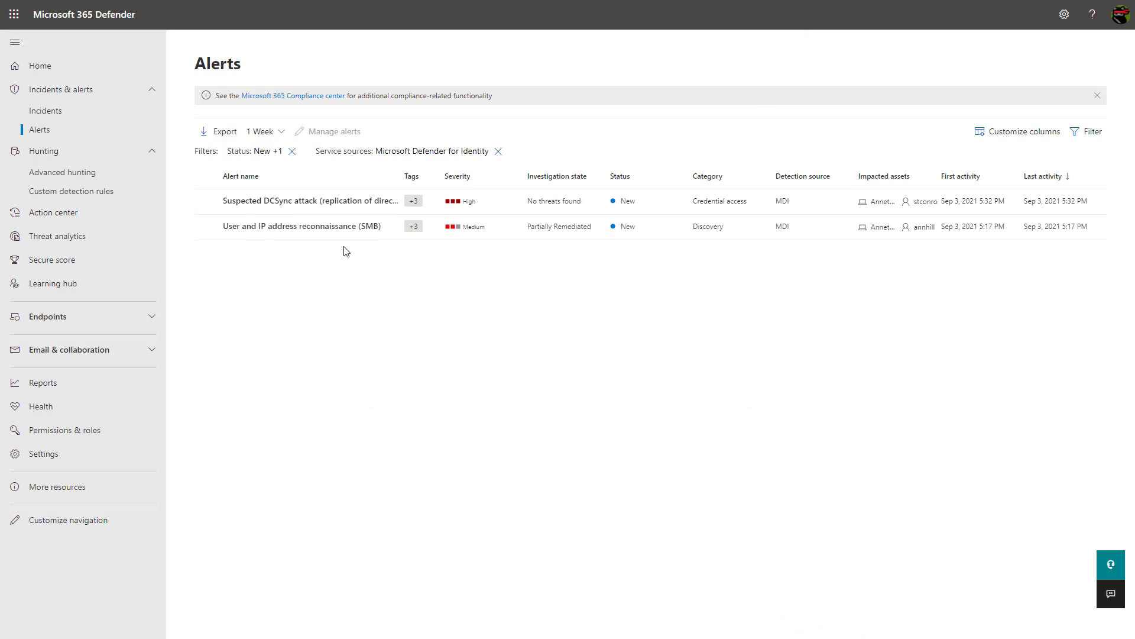
# Step: Open the Suspected DCSync attack alert and scroll through its details
pyautogui.click(326, 201)
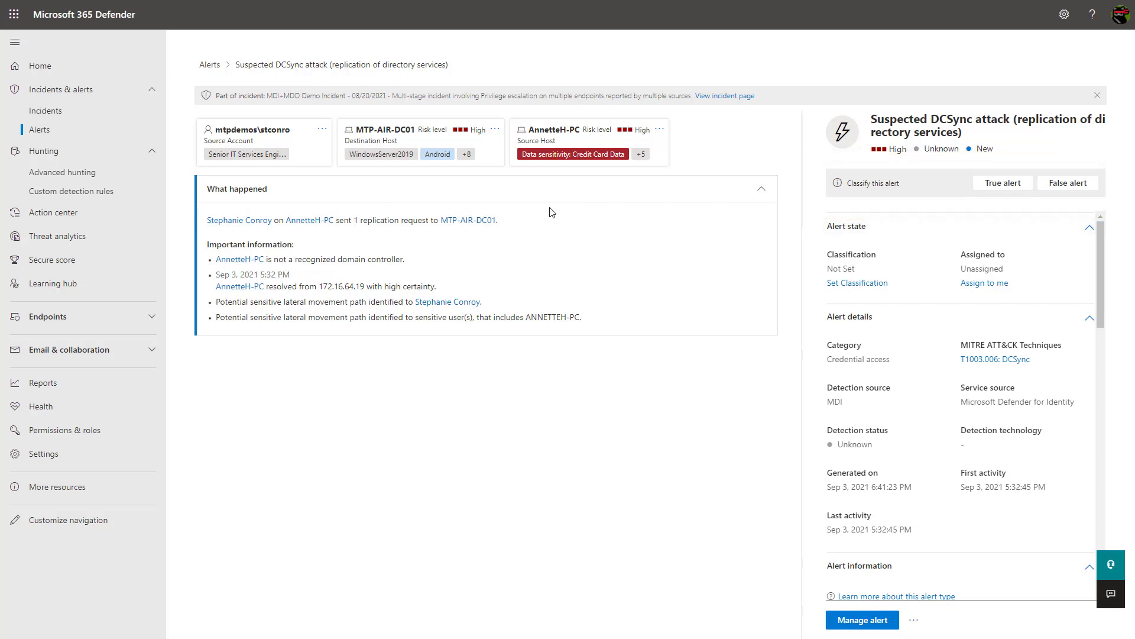
pyautogui.scroll(-4, 947, 288)
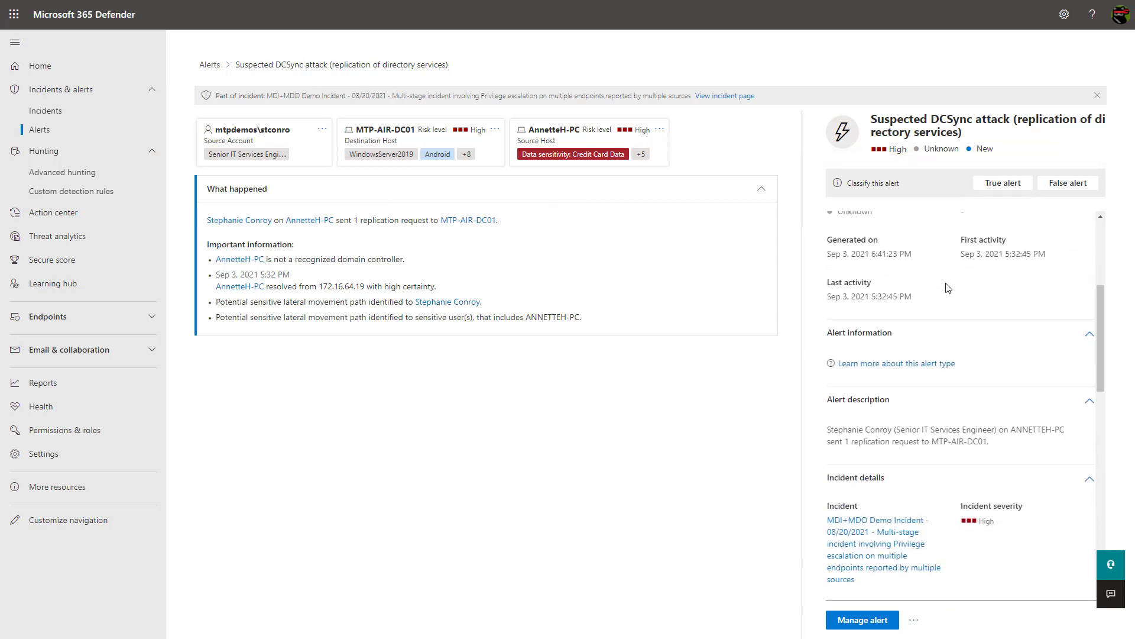
pyautogui.scroll(-1, 948, 288)
pyautogui.scroll(-6, 948, 288)
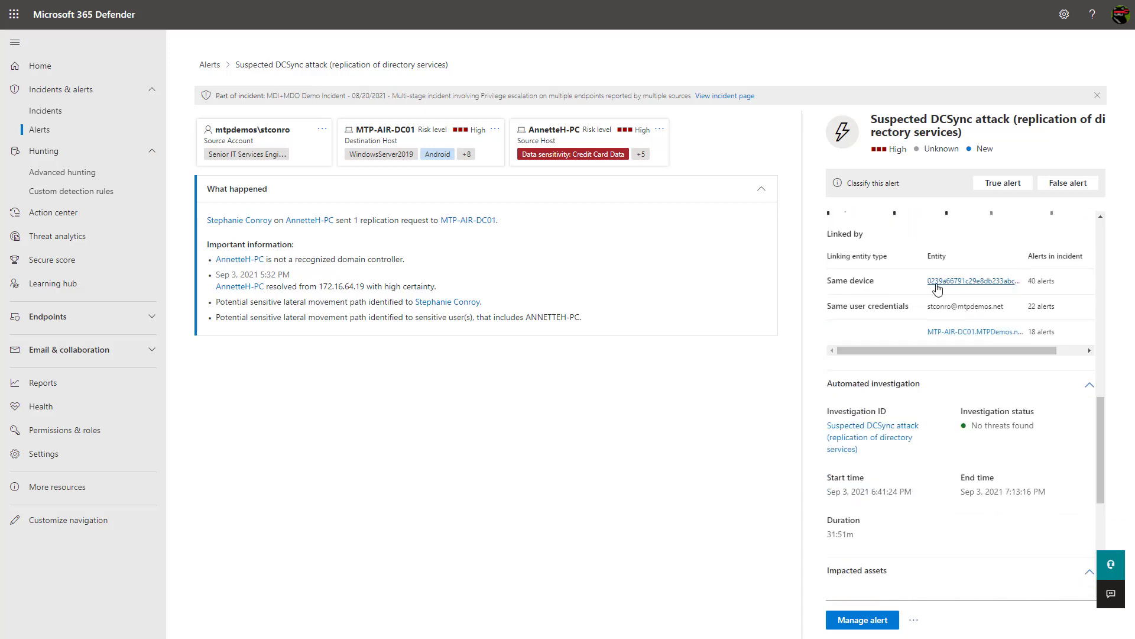
pyautogui.scroll(-1, 946, 287)
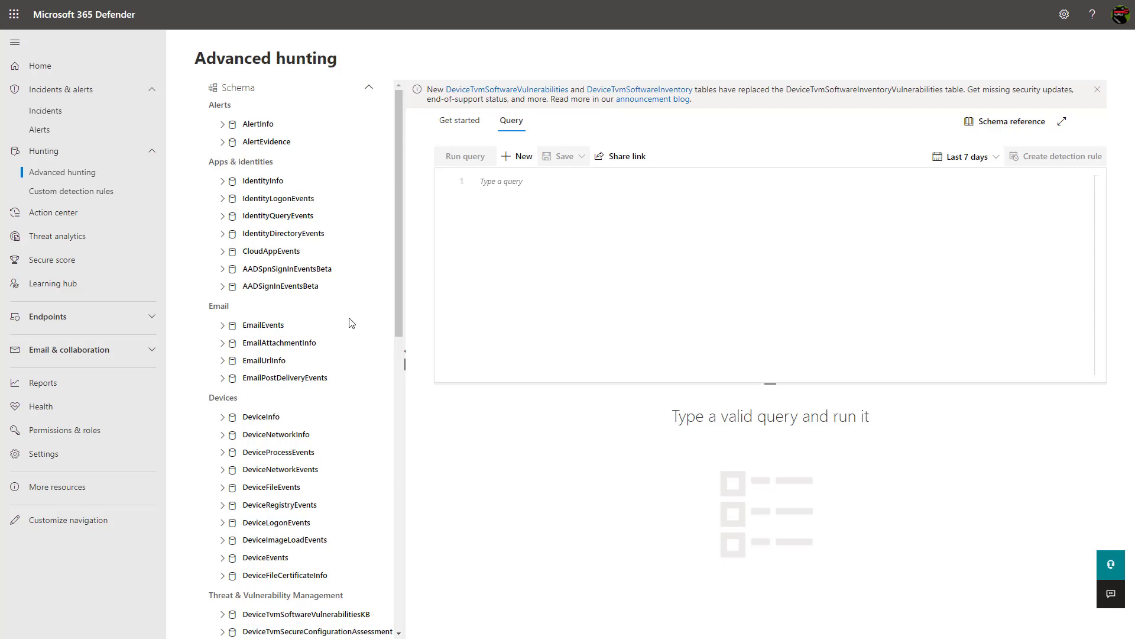
# Step: Load the Community > Campaigns 'Abusing settingcontent-ms' query, discarding the unsaved one, then go to Action Center
pyautogui.scroll(-6, 349, 331)
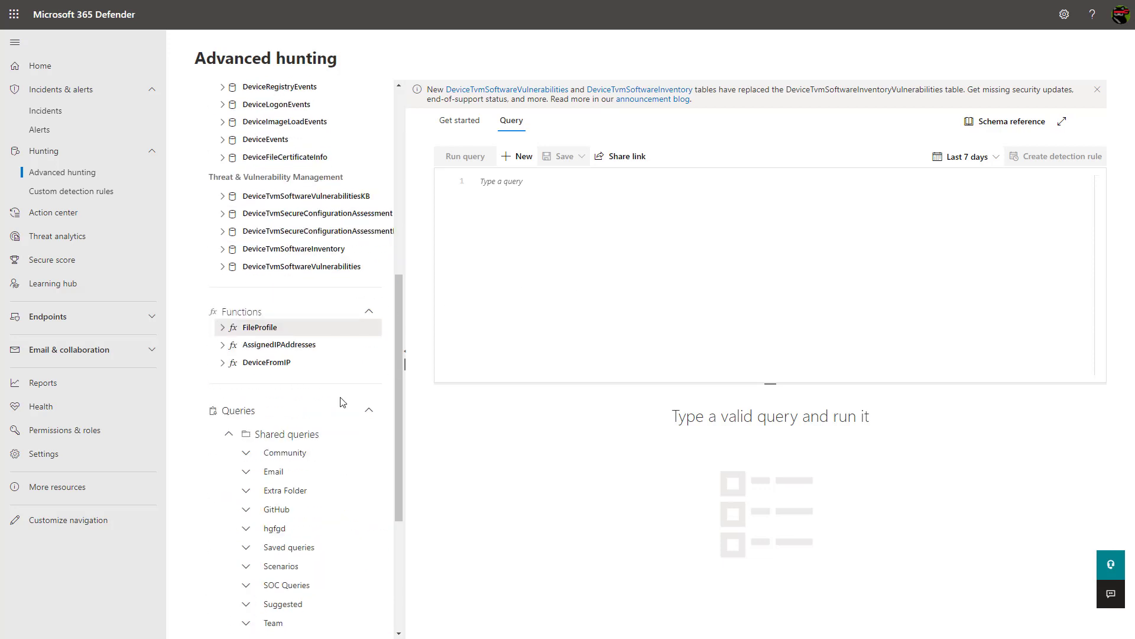
pyautogui.click(273, 452)
pyautogui.click(300, 466)
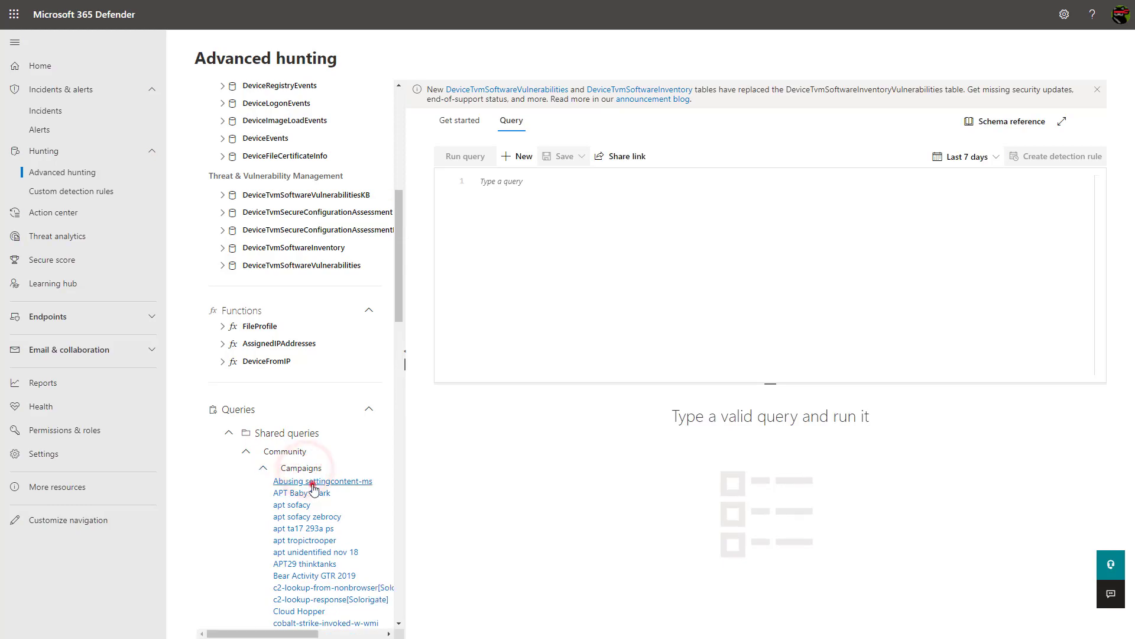
pyautogui.click(312, 482)
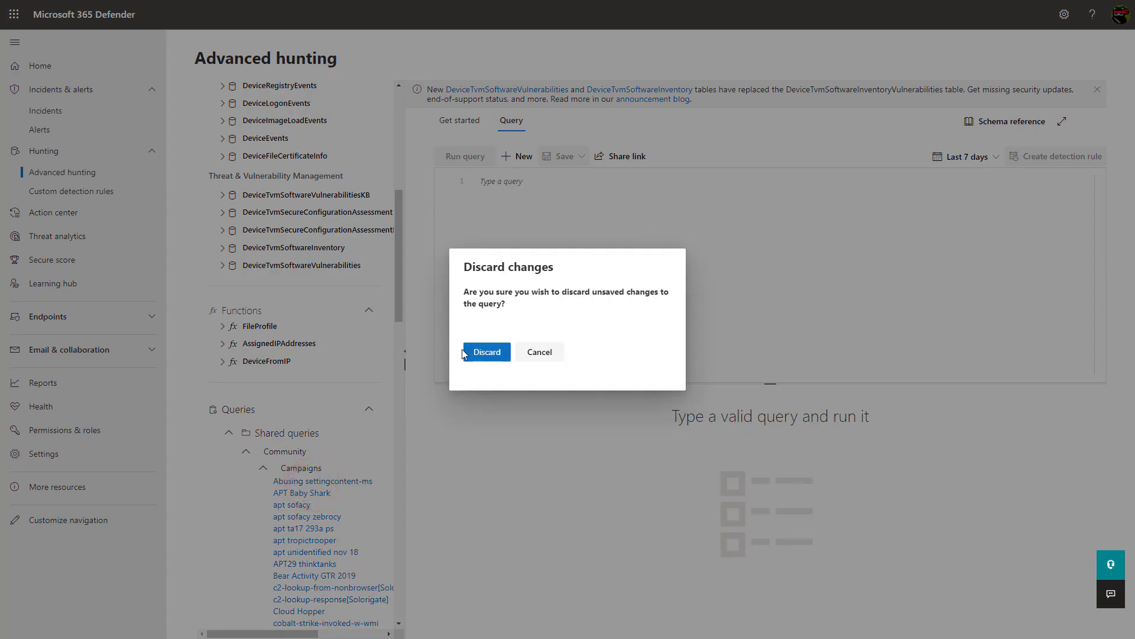
pyautogui.click(496, 355)
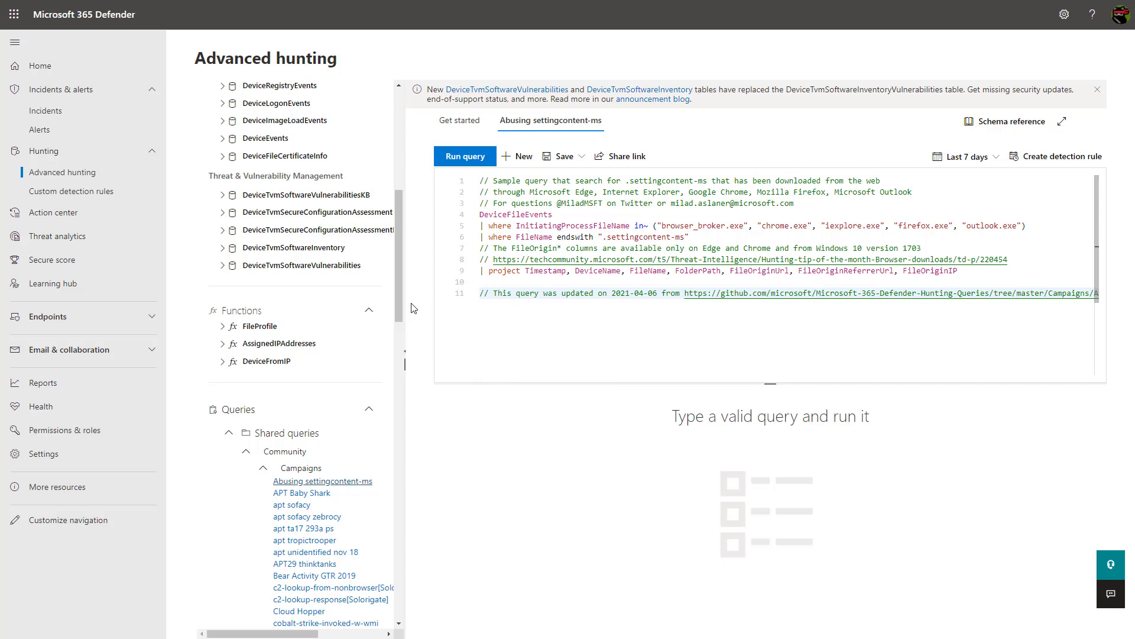
pyautogui.click(122, 214)
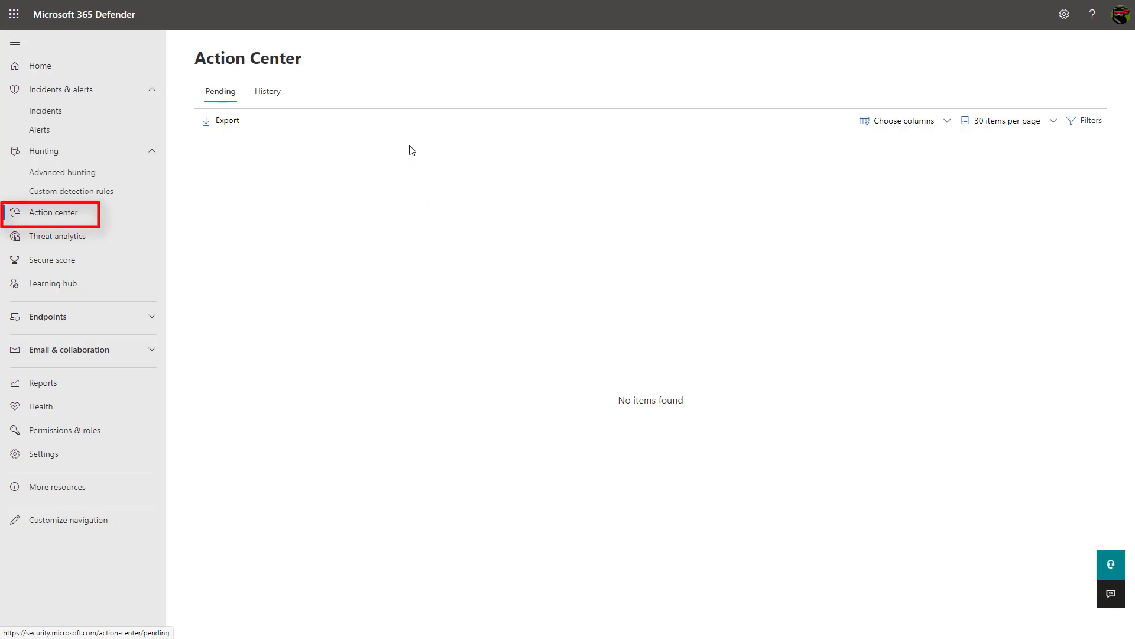
# Step: Review the Action Center's History of remediation actions, then go to Threat analytics
pyautogui.click(272, 96)
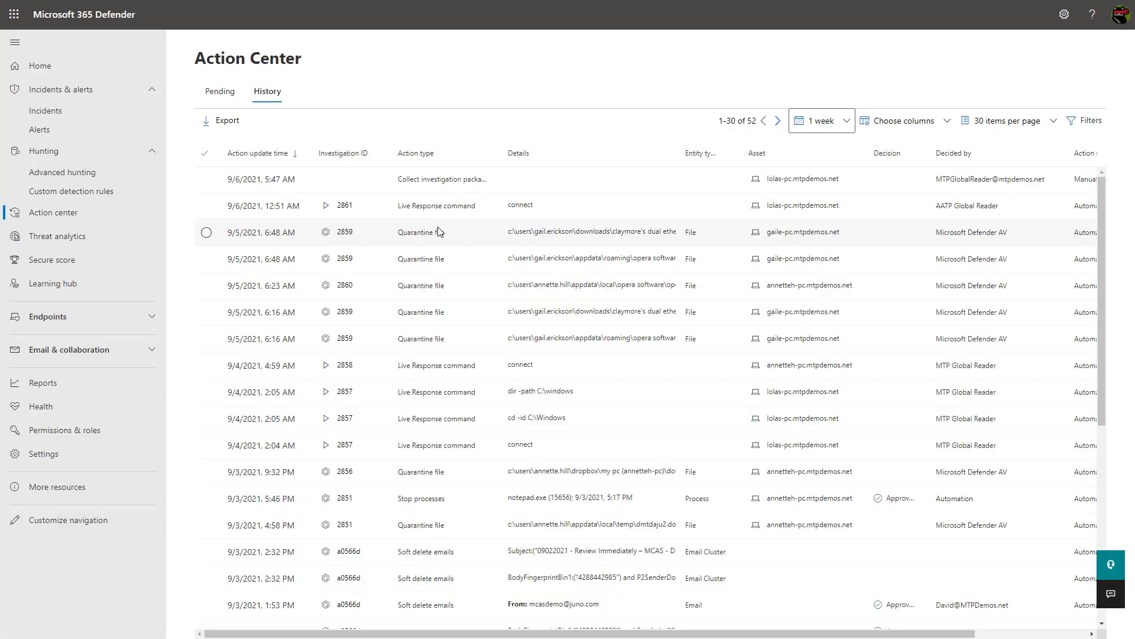
pyautogui.click(438, 232)
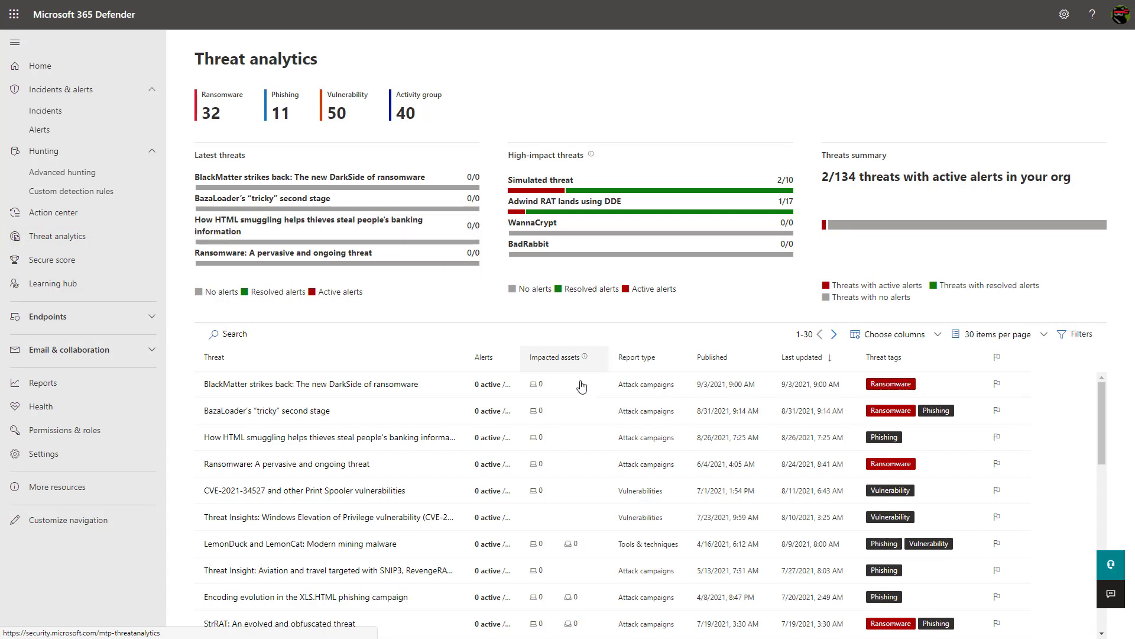
# Step: Open the BlackMatter ransomware threat and its full analyst report
pyautogui.scroll(-3, 551, 423)
pyautogui.scroll(3, 552, 423)
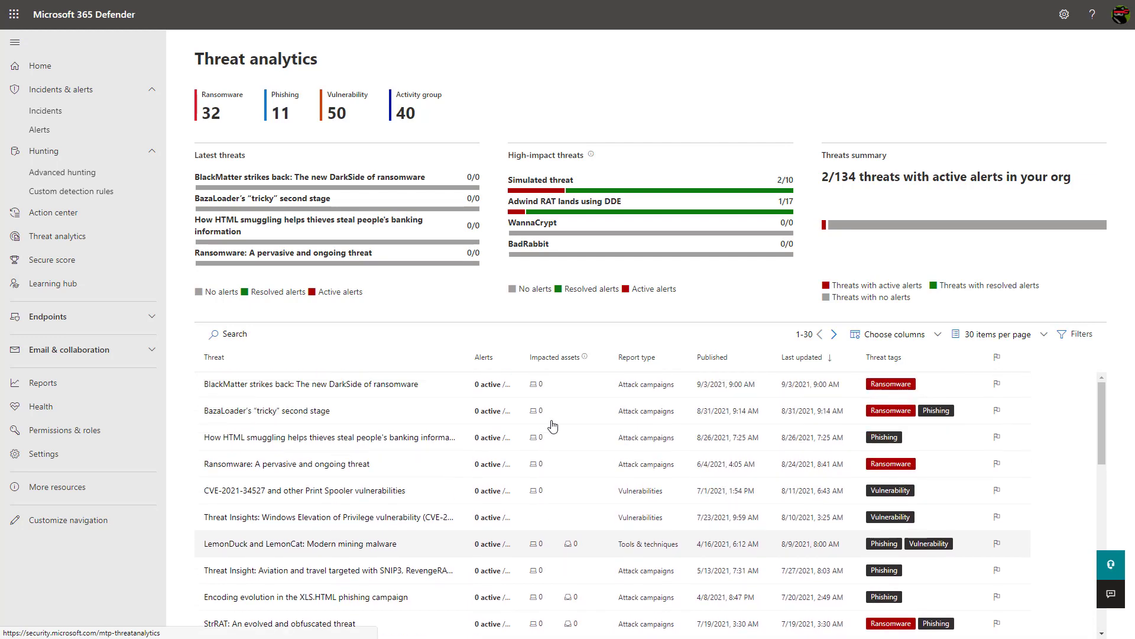
pyautogui.click(503, 385)
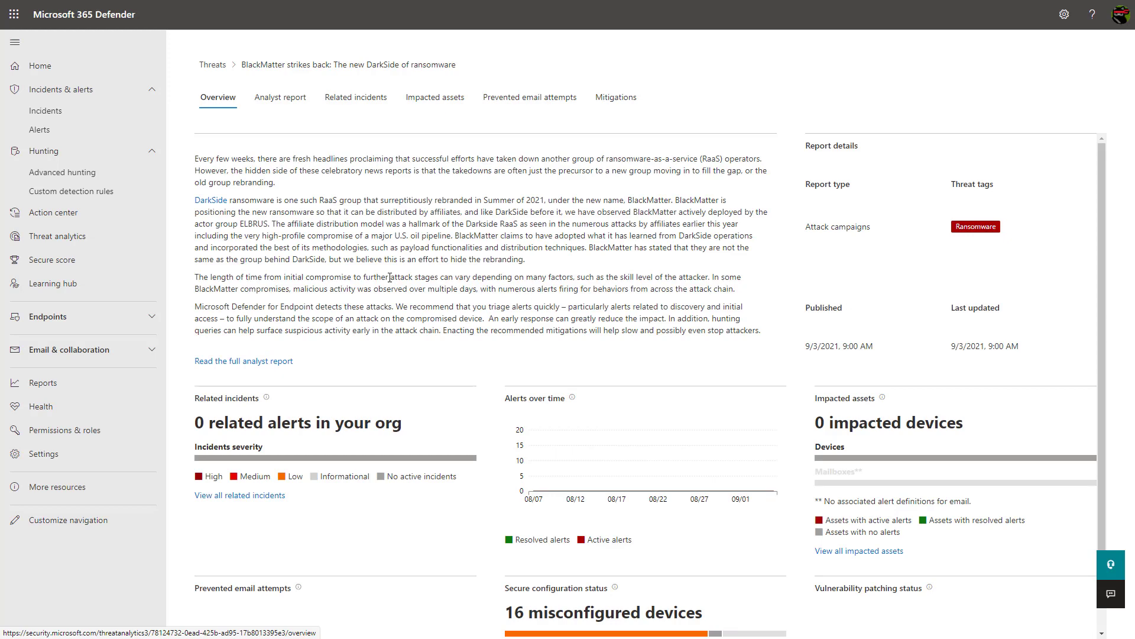
pyautogui.click(287, 98)
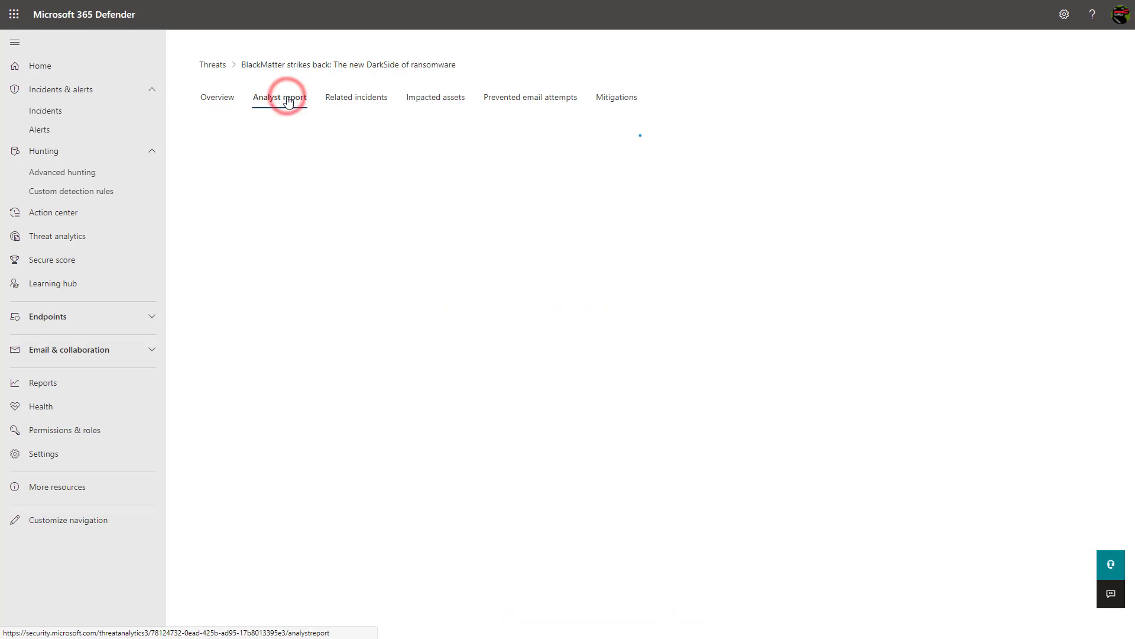
# Step: Skim the BlackMatter analyst report, then go to the Secure Score overview
pyautogui.scroll(-10, 392, 219)
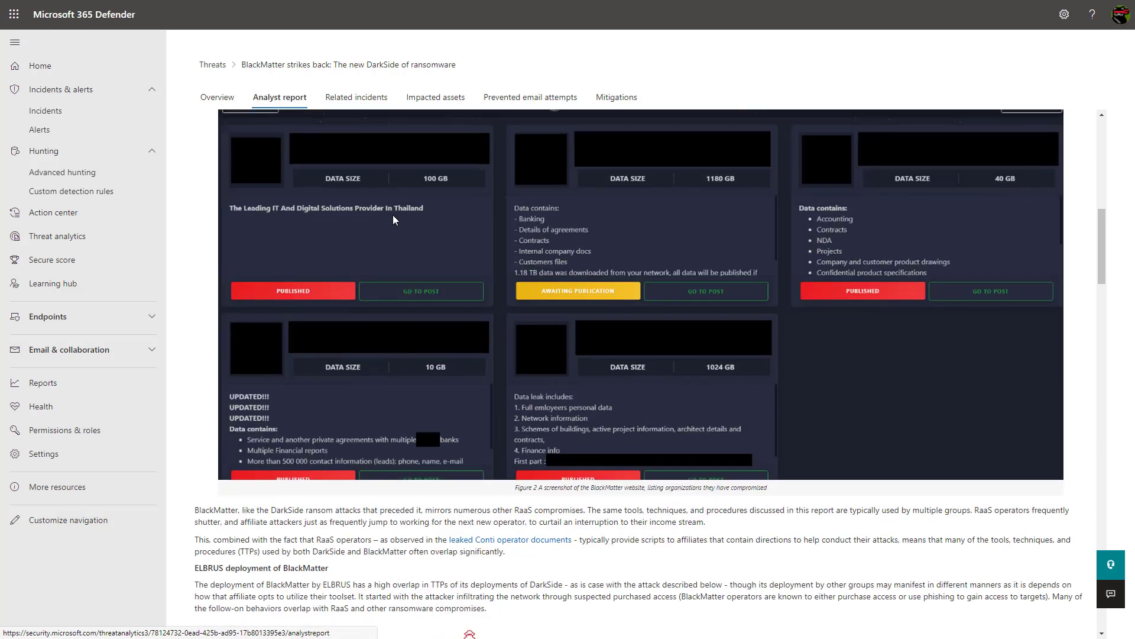
pyautogui.scroll(-5, 392, 215)
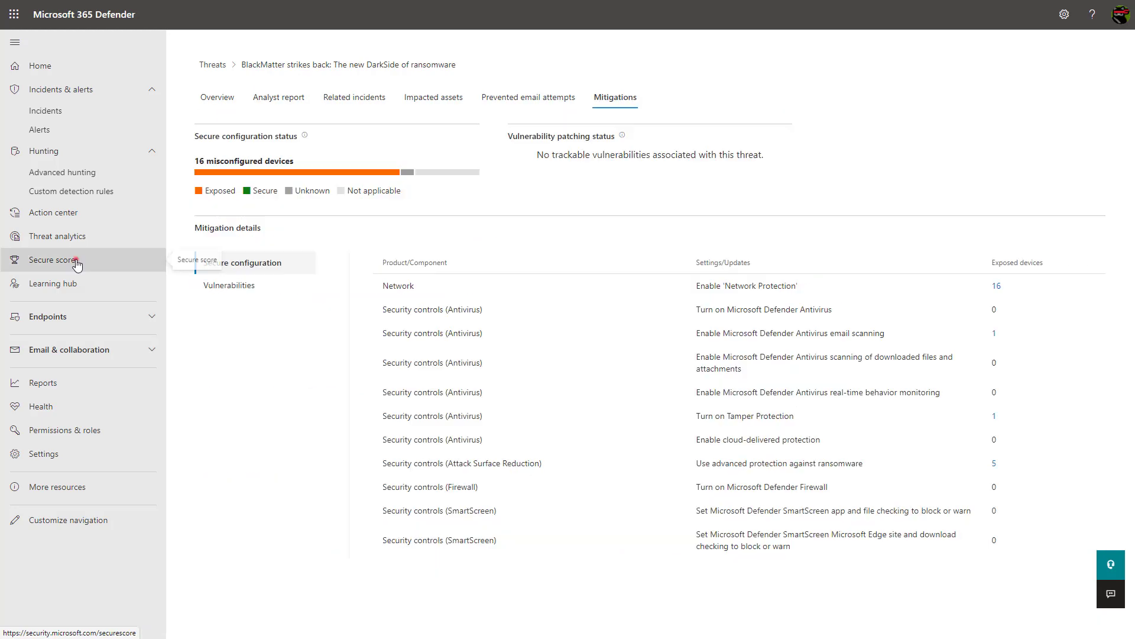
pyautogui.click(76, 259)
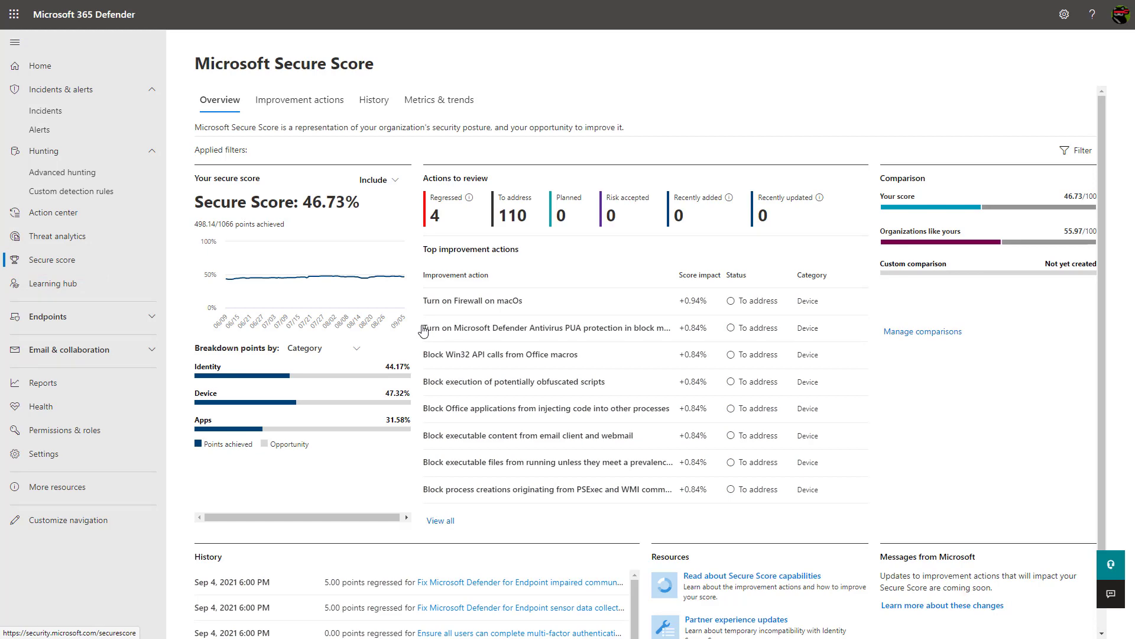
# Step: Look over Secure Score's Improvement actions list, then go to the Learning hub
pyautogui.click(291, 101)
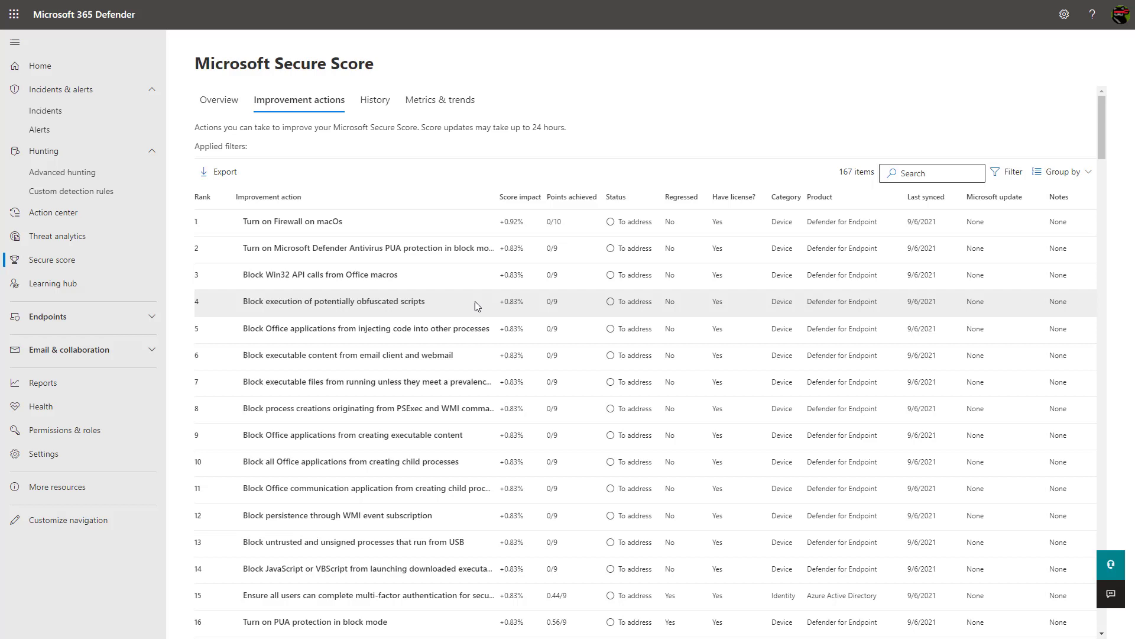
pyautogui.press('Return')
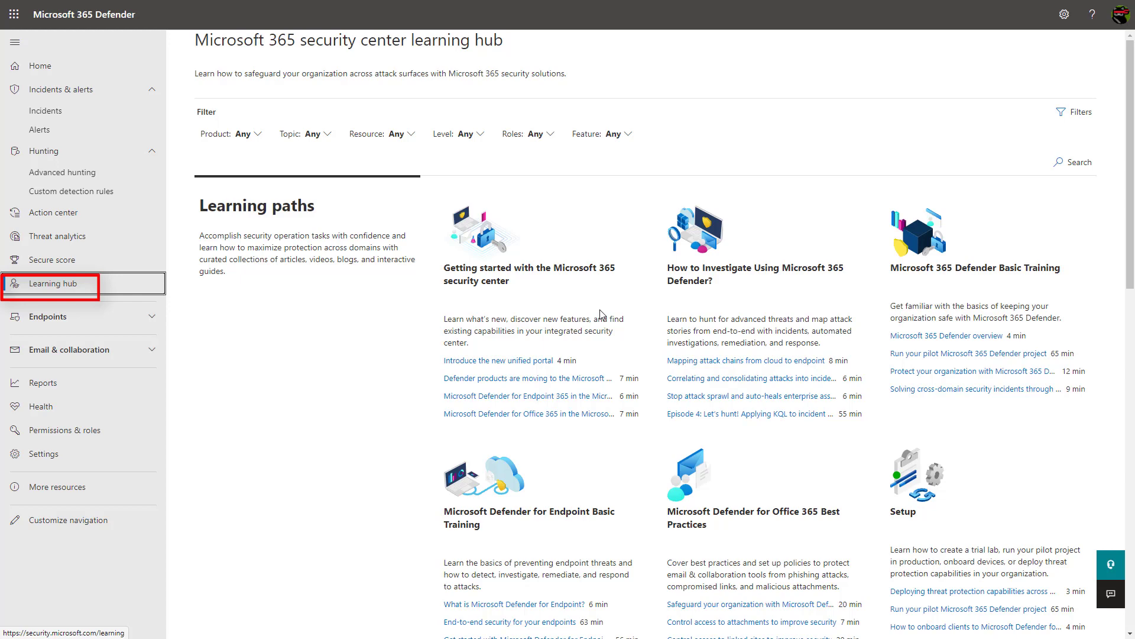
pyautogui.scroll(-5, 600, 313)
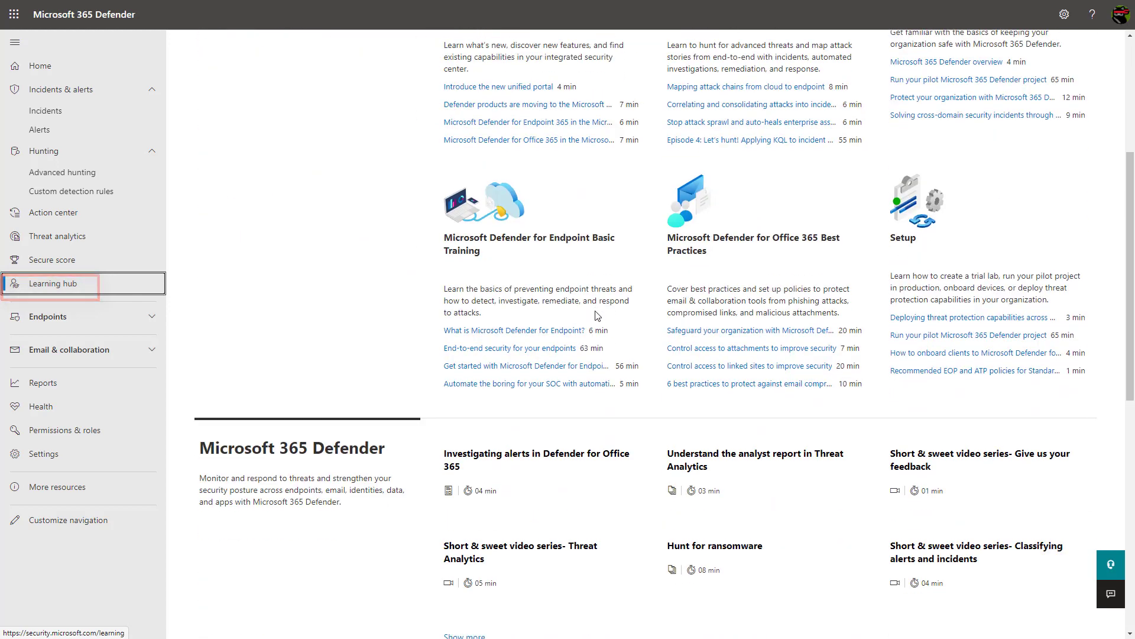
pyautogui.scroll(-3, 597, 315)
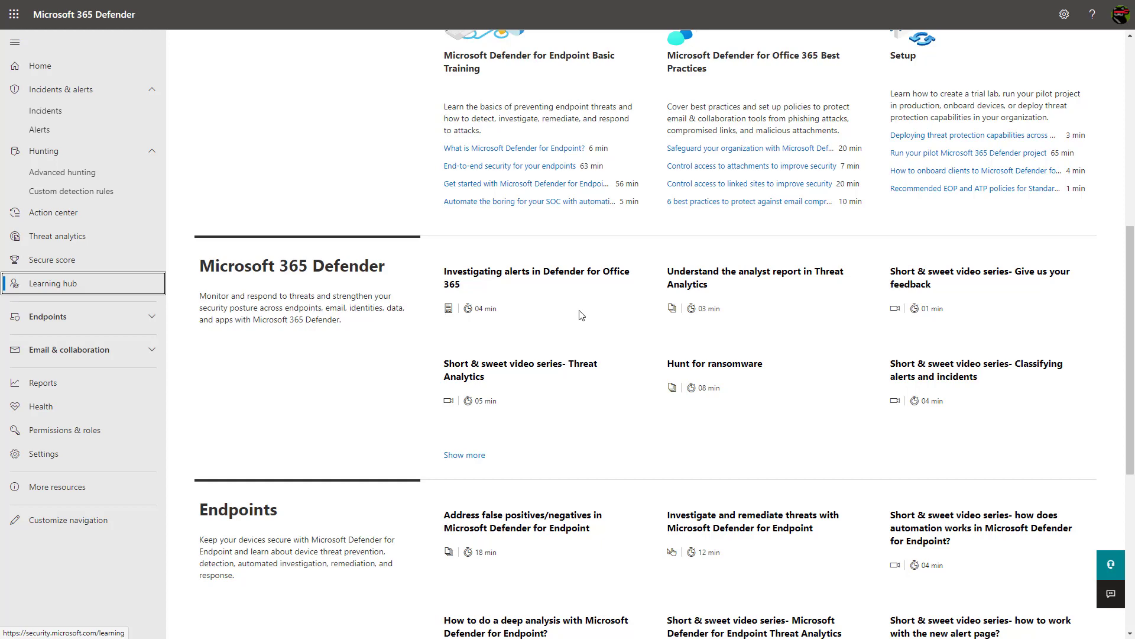
pyautogui.scroll(-3, 578, 314)
# Step: Visit the endpoint Device inventory, then browse the Vulnerability management dashboard (exposure score 58/100)
pyautogui.click(94, 324)
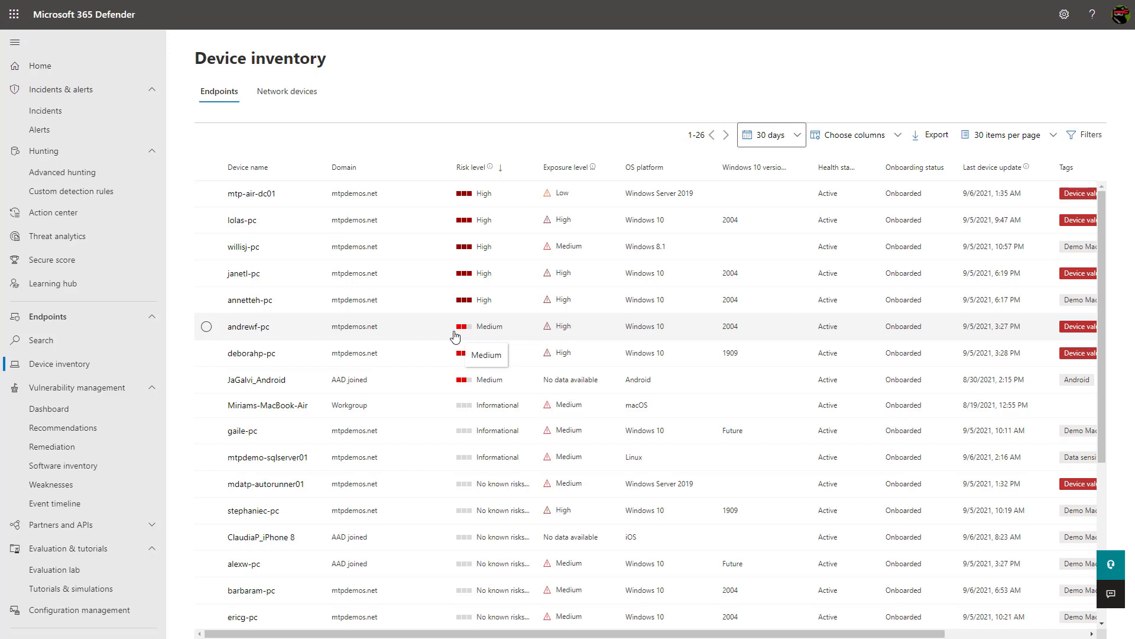
pyautogui.click(74, 407)
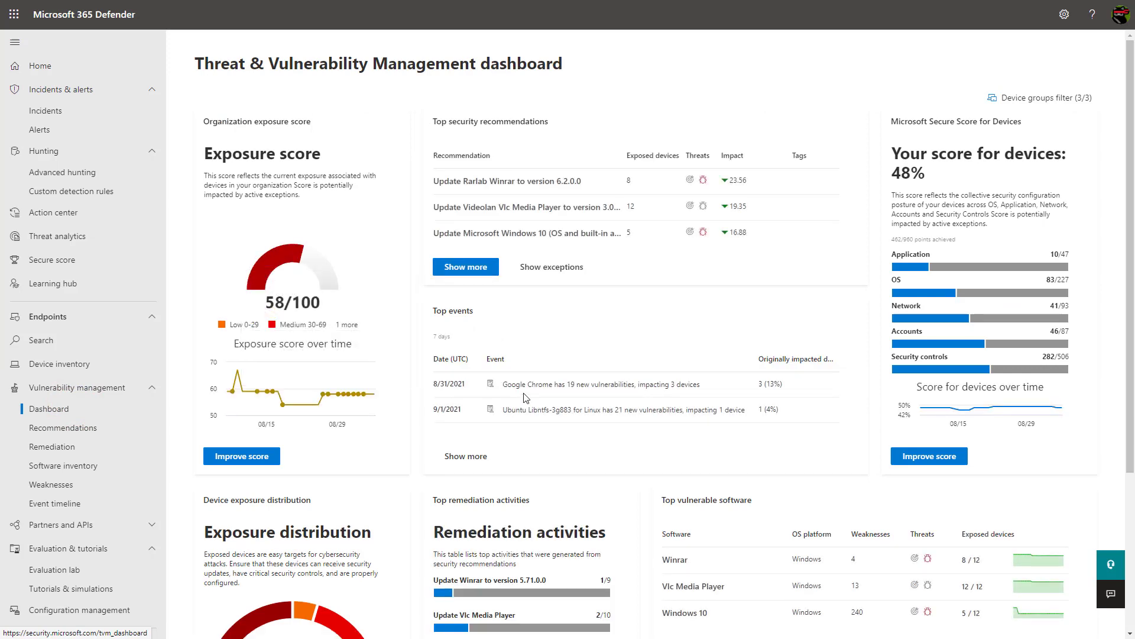
pyautogui.scroll(-3, 525, 398)
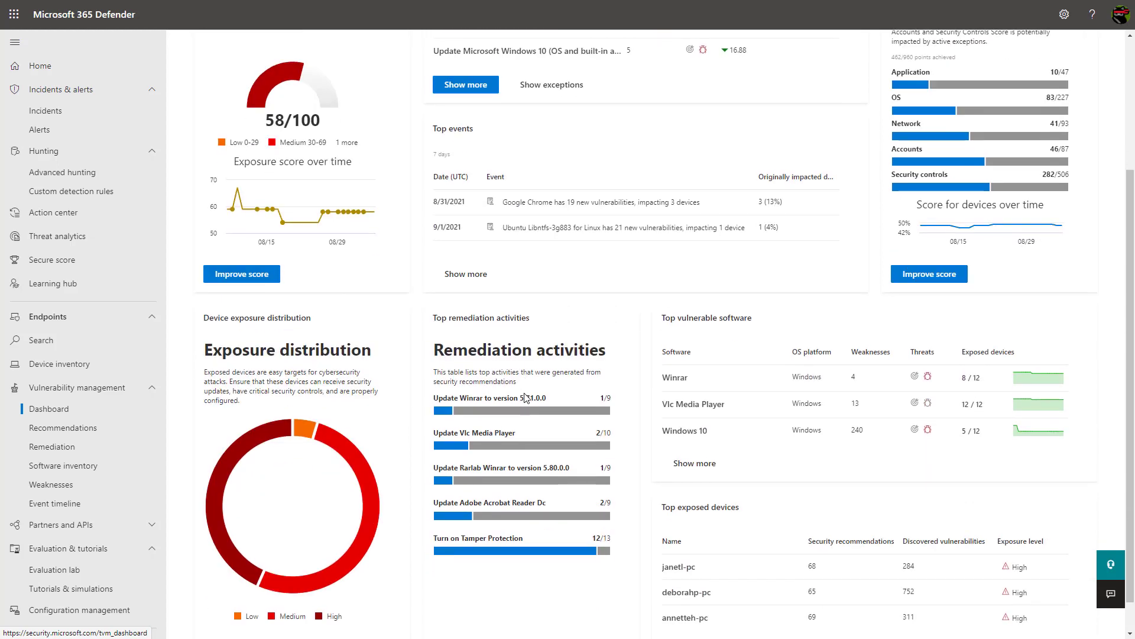
pyautogui.scroll(-1, 526, 398)
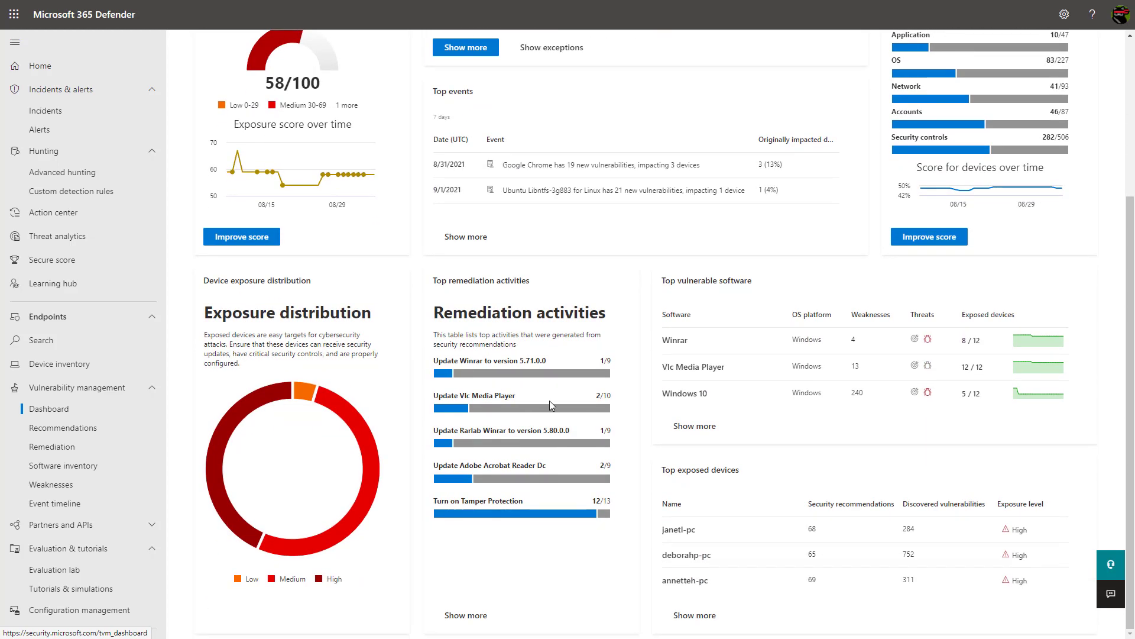
pyautogui.scroll(4, 549, 400)
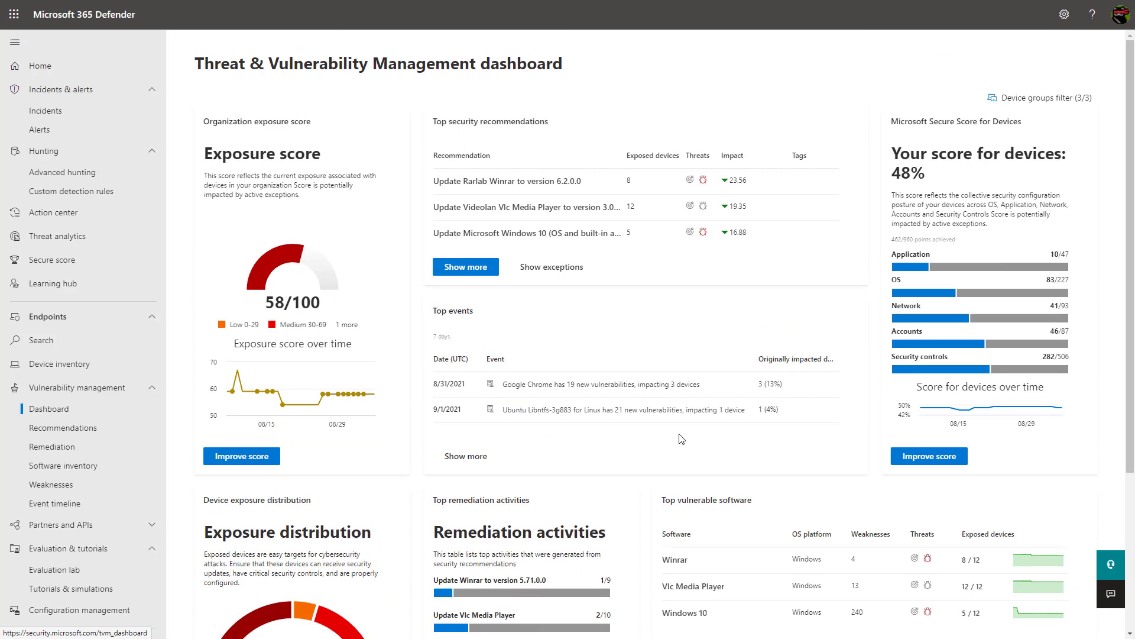
# Step: Open the Weaknesses list of organization vulnerabilities and scroll through it
pyautogui.click(133, 489)
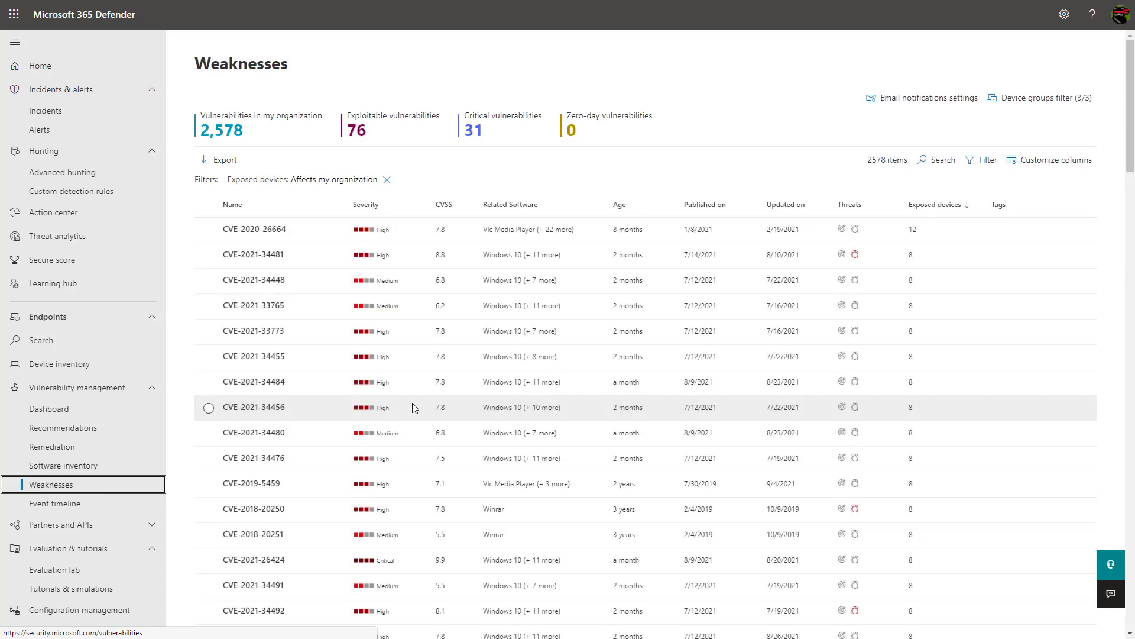
pyautogui.scroll(-2, 412, 408)
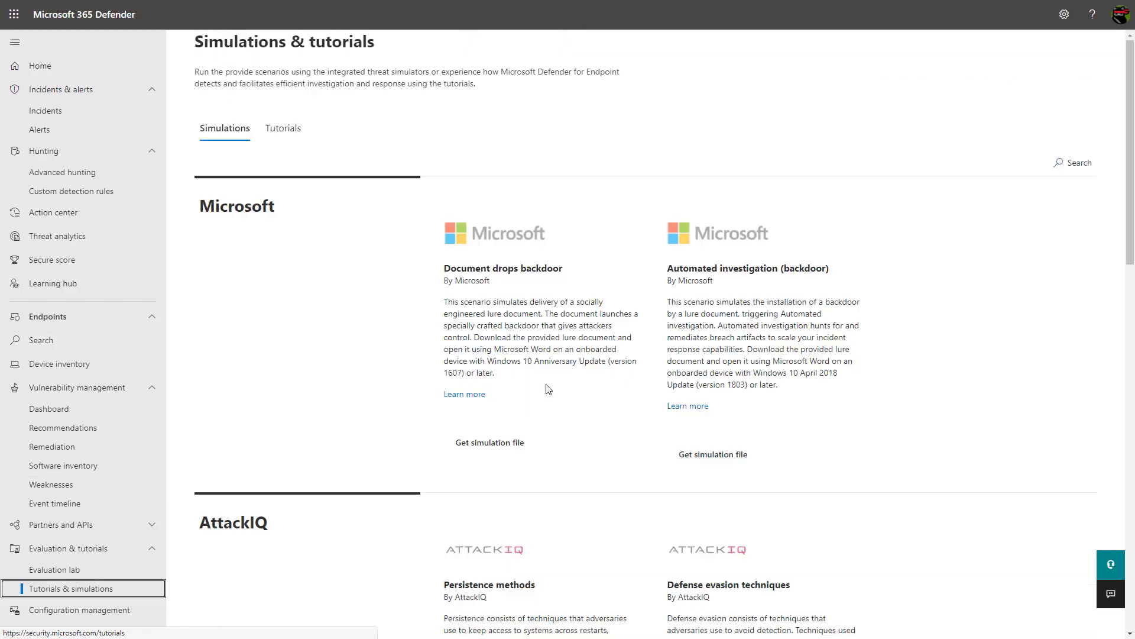
# Step: Scroll through the Microsoft, AttackIQ and SafeBreach simulations and the navigation pane
pyautogui.scroll(-2, 549, 389)
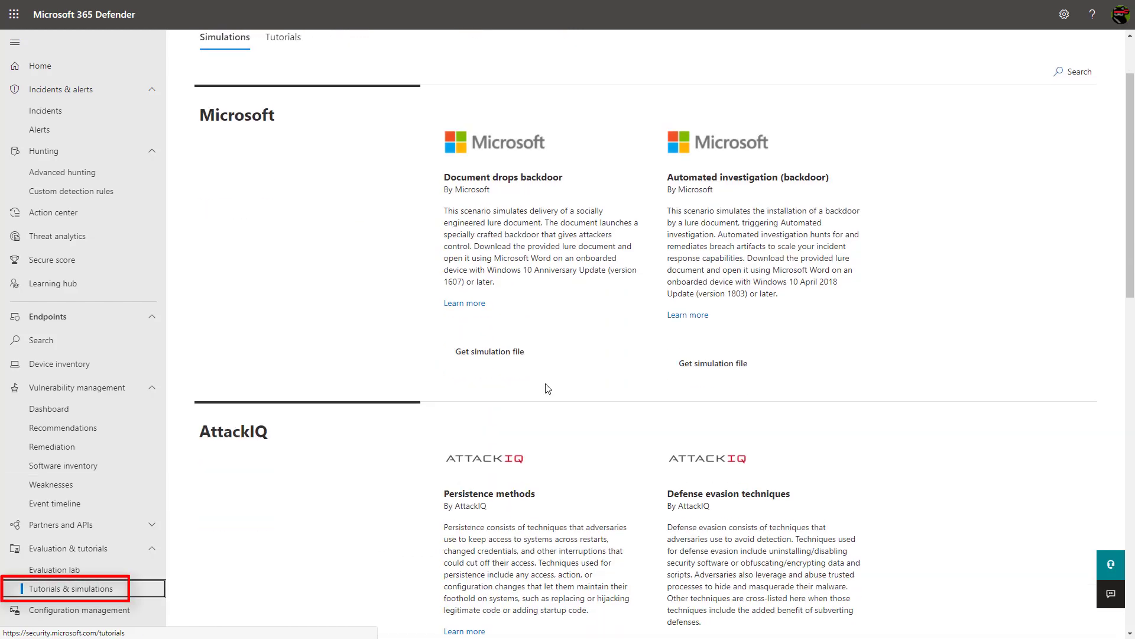
pyautogui.scroll(-8, 549, 389)
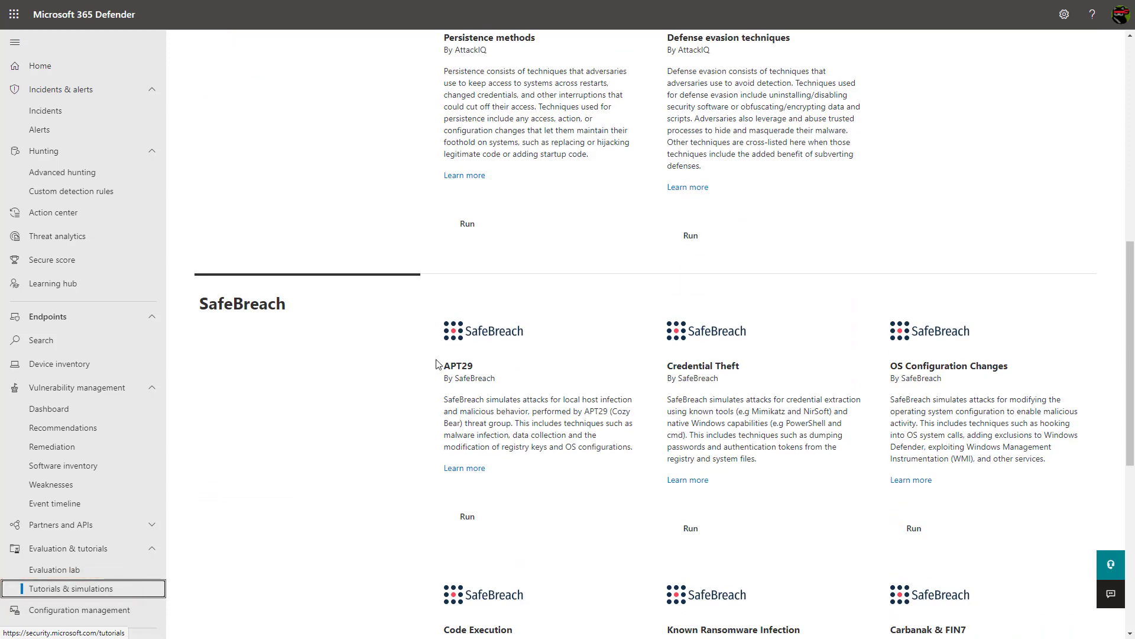
pyautogui.scroll(-8, 438, 364)
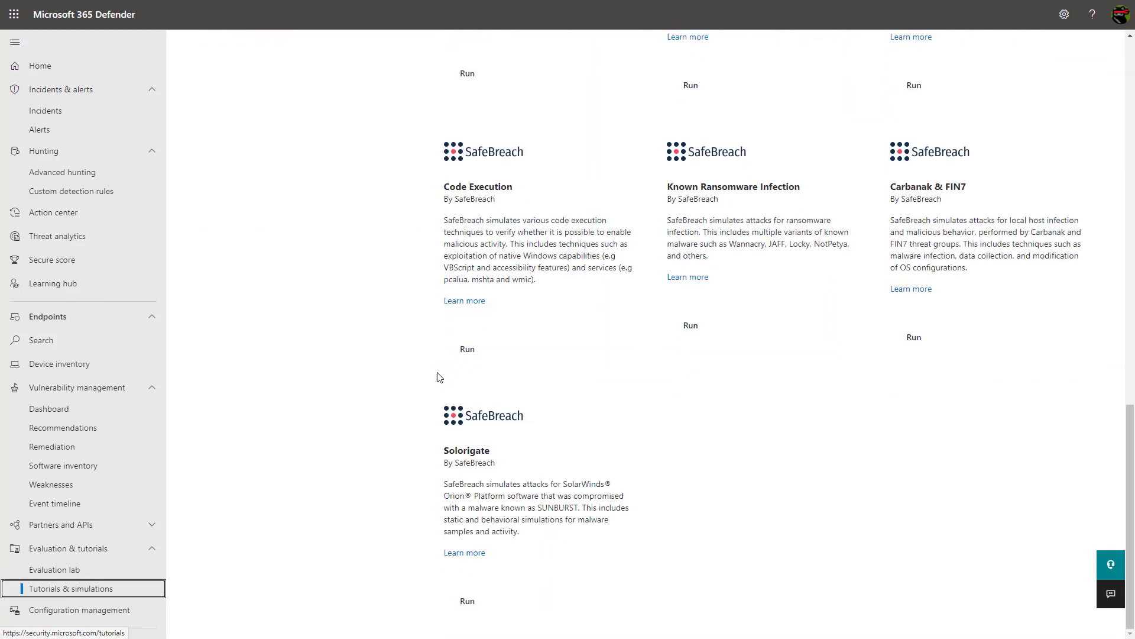
pyautogui.scroll(15, 439, 376)
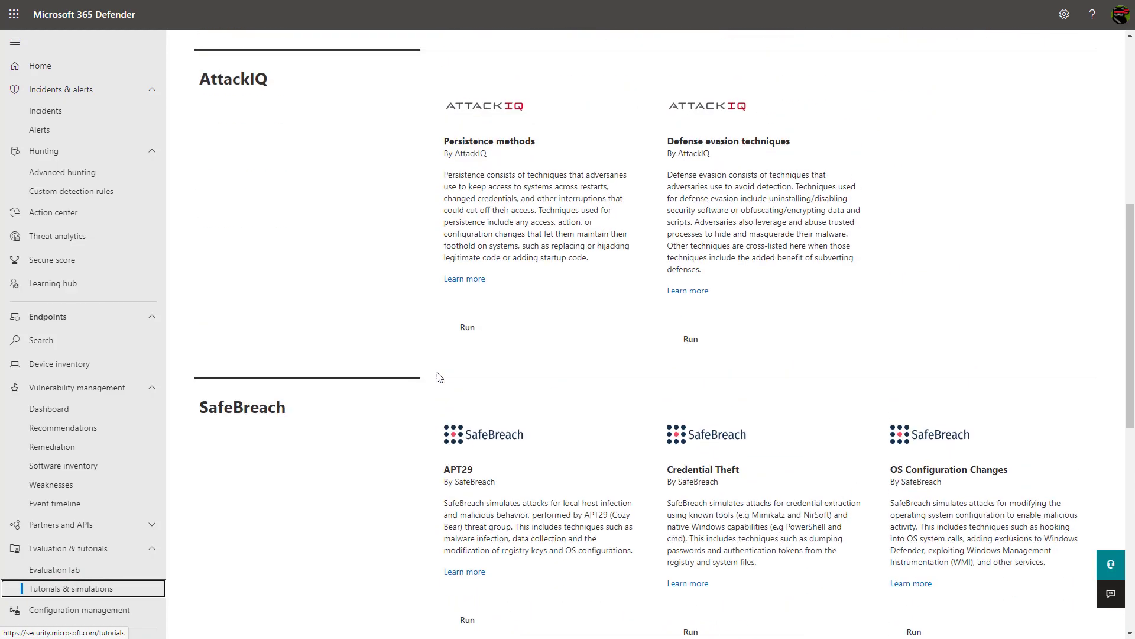
pyautogui.scroll(-3, 110, 471)
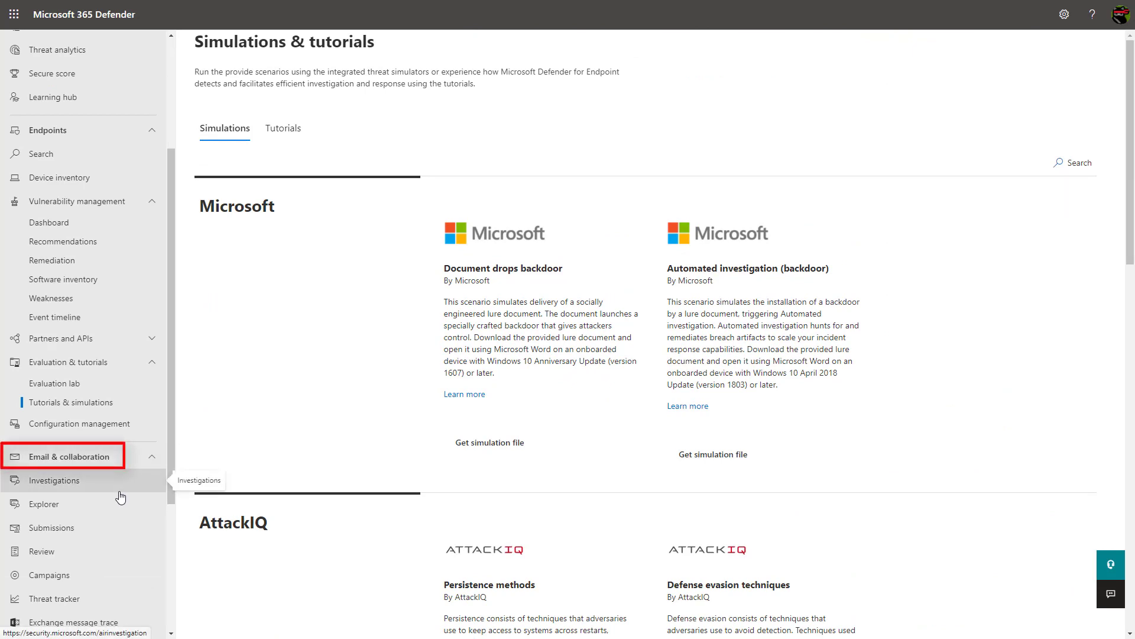
# Step: Show the automated threat investigations list, with one Office365 email investigation marked Partially Remediated
pyautogui.click(120, 495)
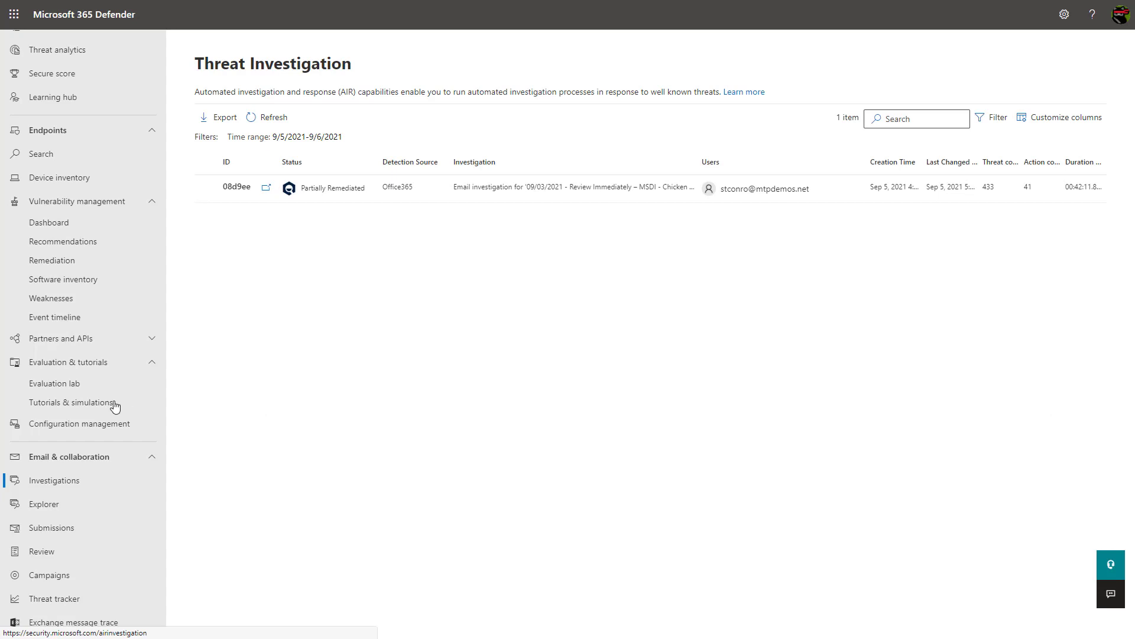
pyautogui.scroll(-2, 112, 461)
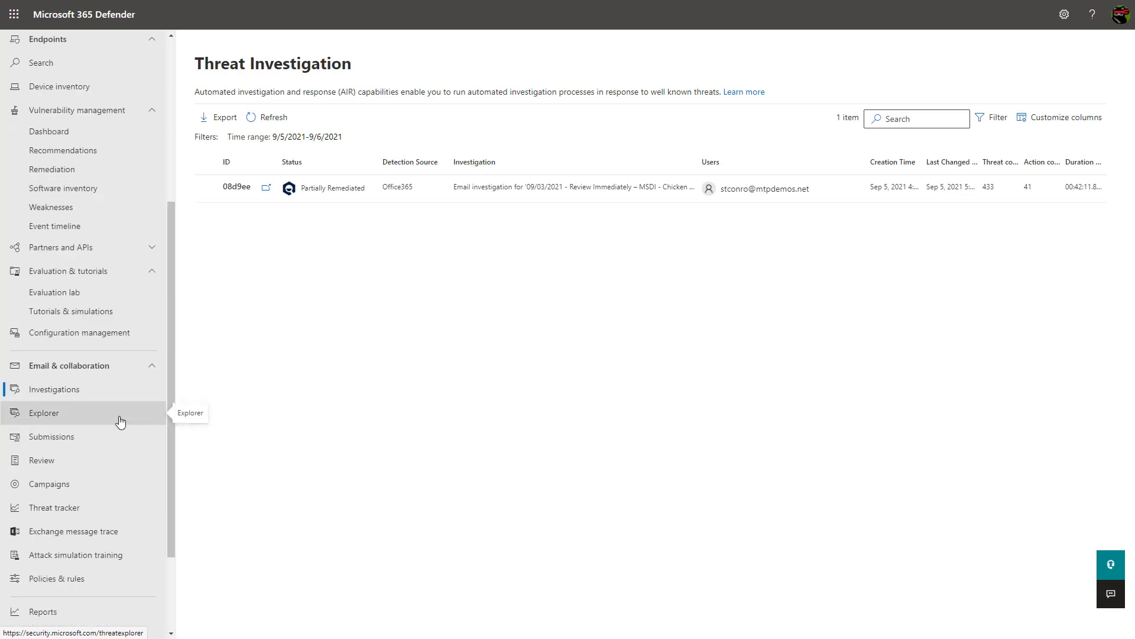
# Step: Check Explorer's Sender filter fields for email threats, then go to the Submissions page
pyautogui.click(120, 421)
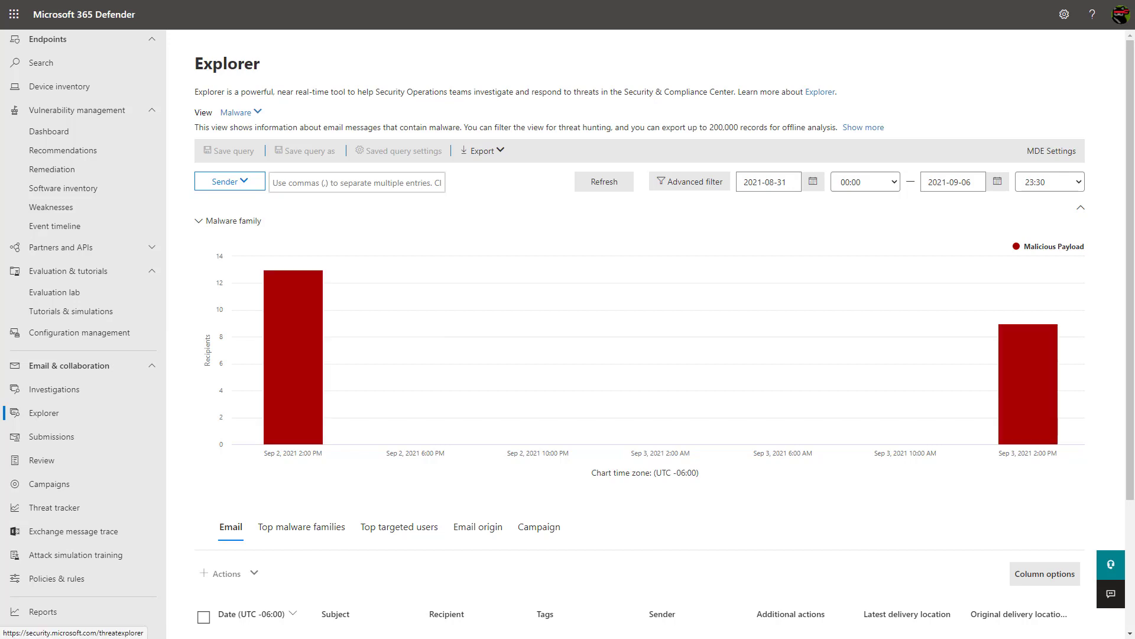
pyautogui.click(222, 183)
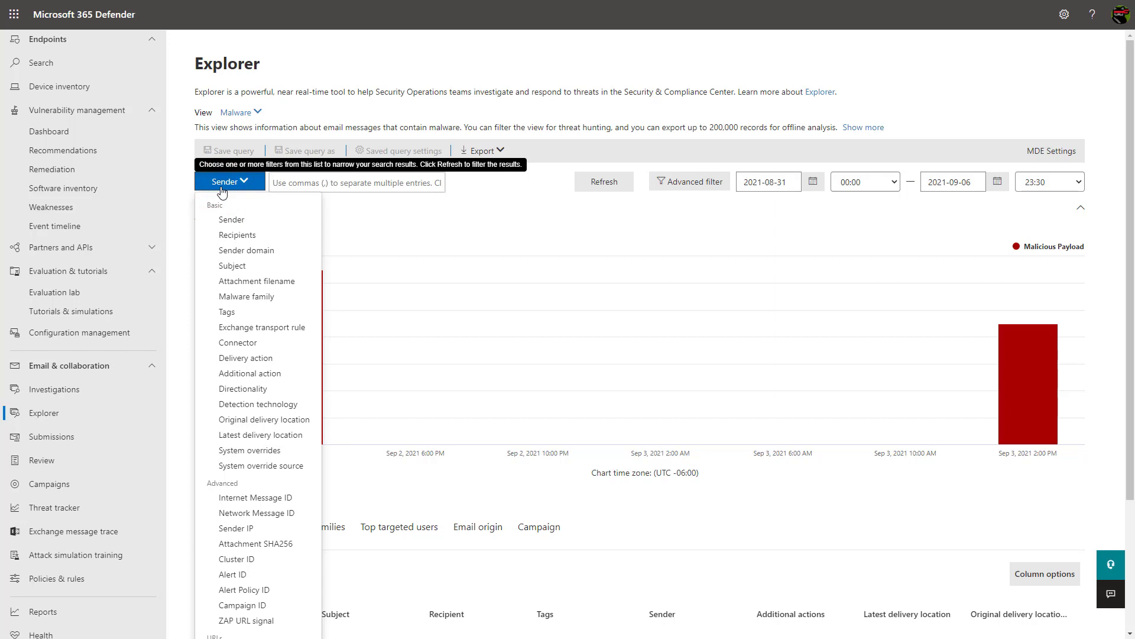
pyautogui.click(51, 437)
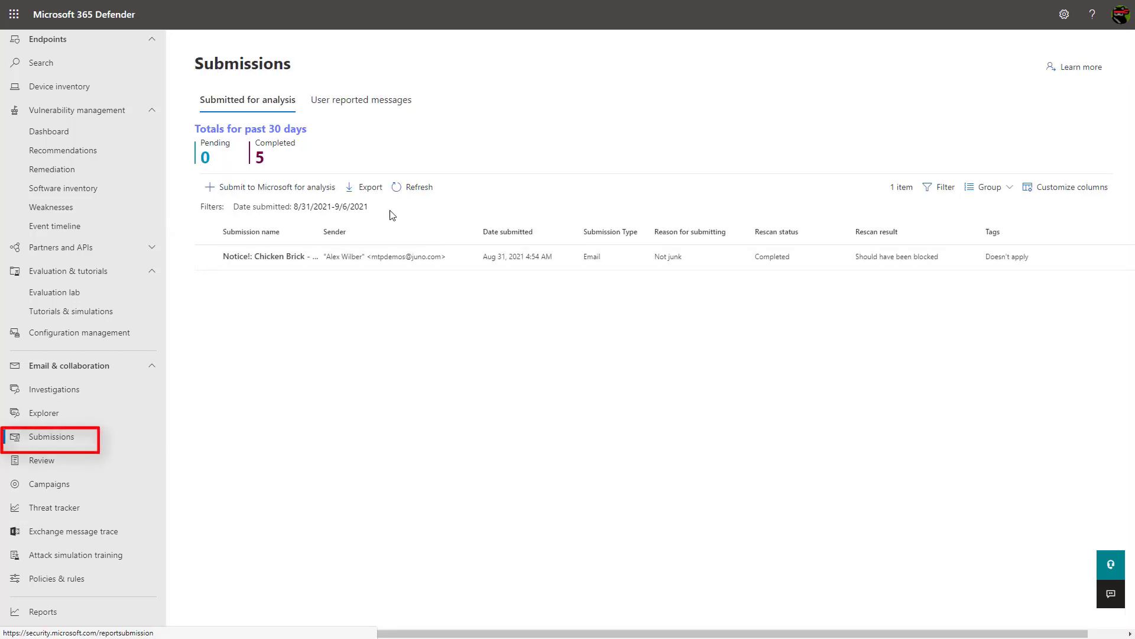
# Step: Review the user reported messages on Submissions, then switch to the Campaigns page
pyautogui.click(363, 104)
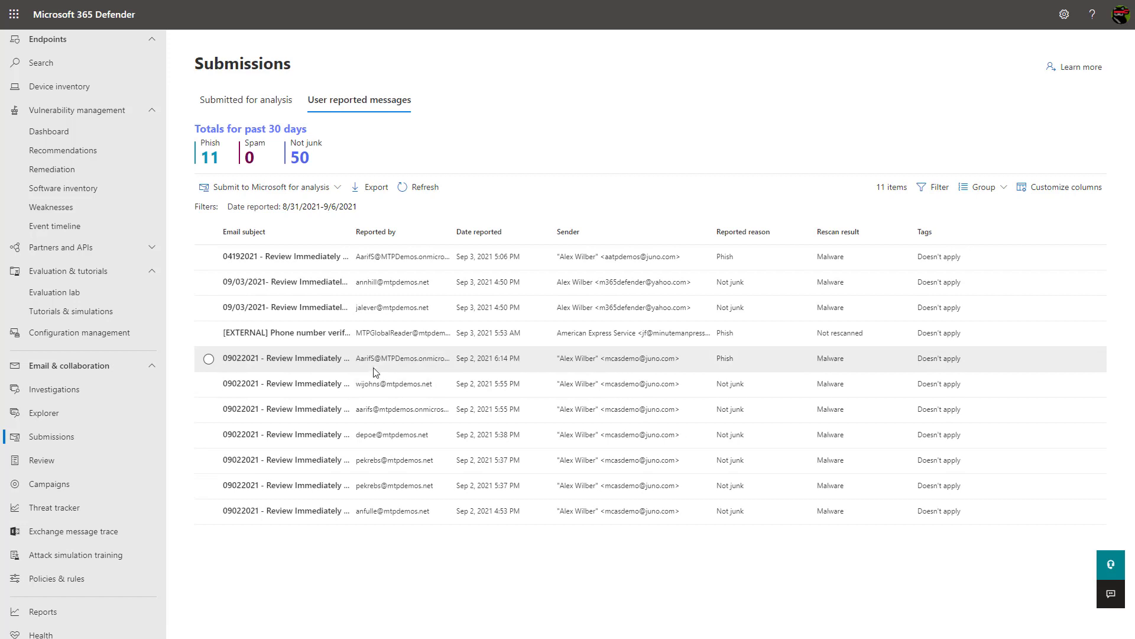
pyautogui.click(49, 484)
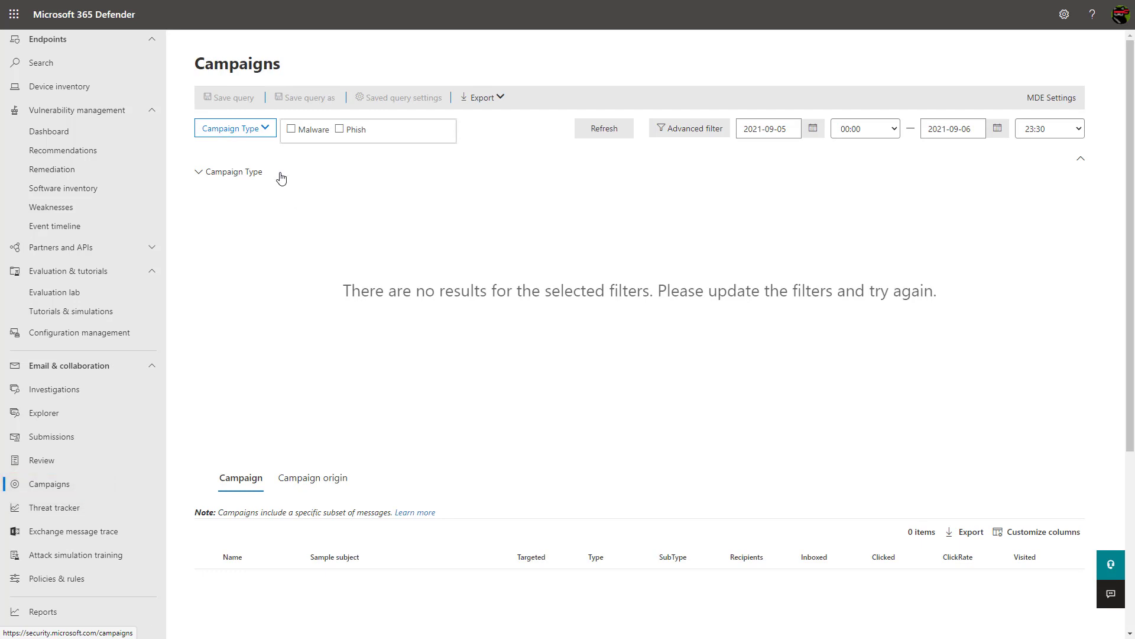
# Step: Browse the Campaign Type filter fields, close the list, and go to Attack simulation training
pyautogui.click(222, 128)
pyautogui.click(222, 129)
pyautogui.scroll(-3, 356, 384)
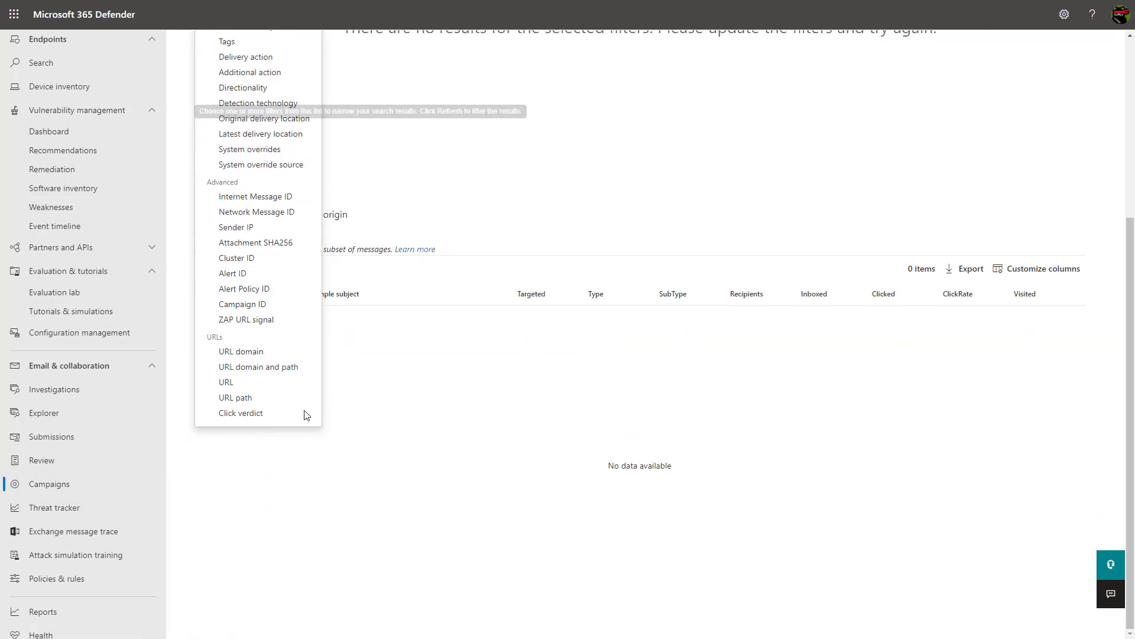
pyautogui.scroll(3, 356, 385)
pyautogui.click(455, 287)
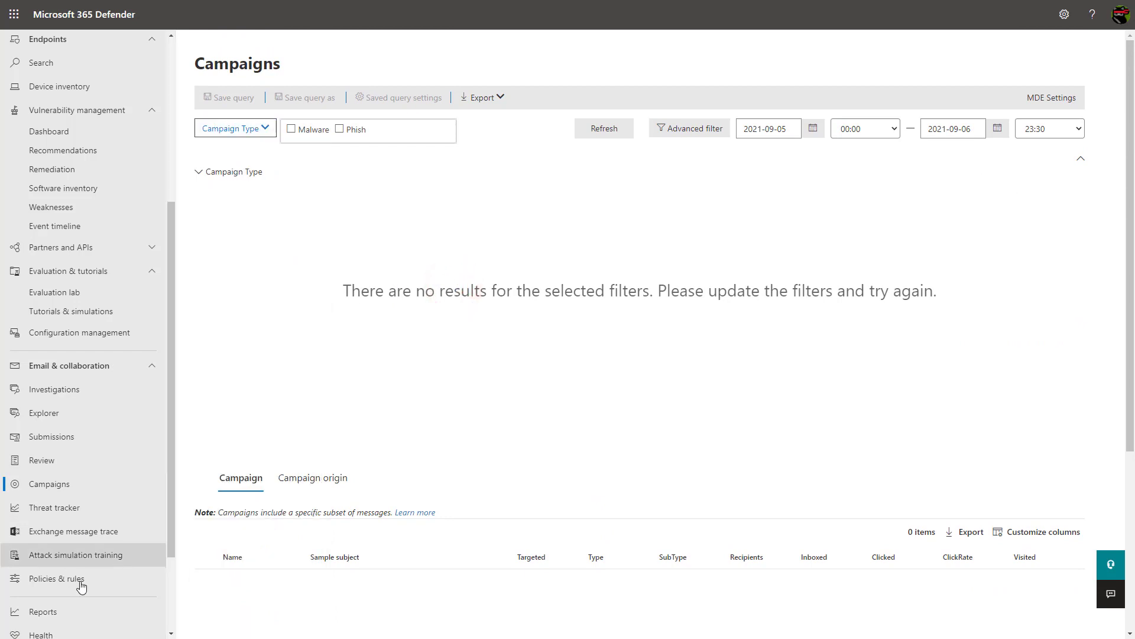
pyautogui.click(98, 561)
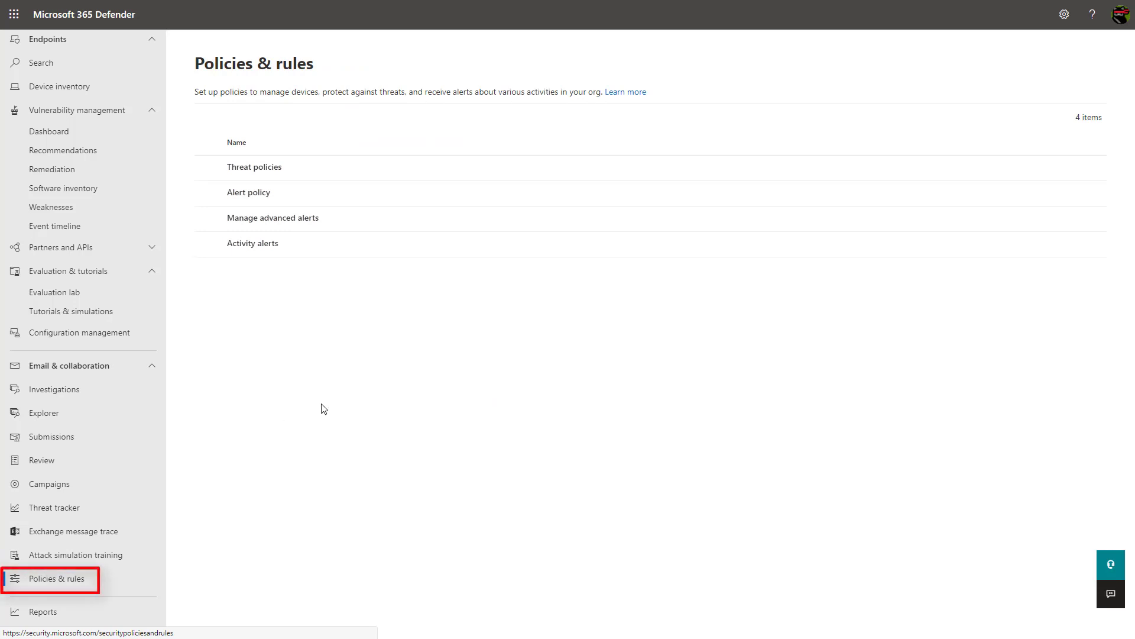
# Step: Show the Threat policies list: Anti-phishing, Anti-spam, Anti-malware, Safe Attachments and Safe Links
pyautogui.click(245, 168)
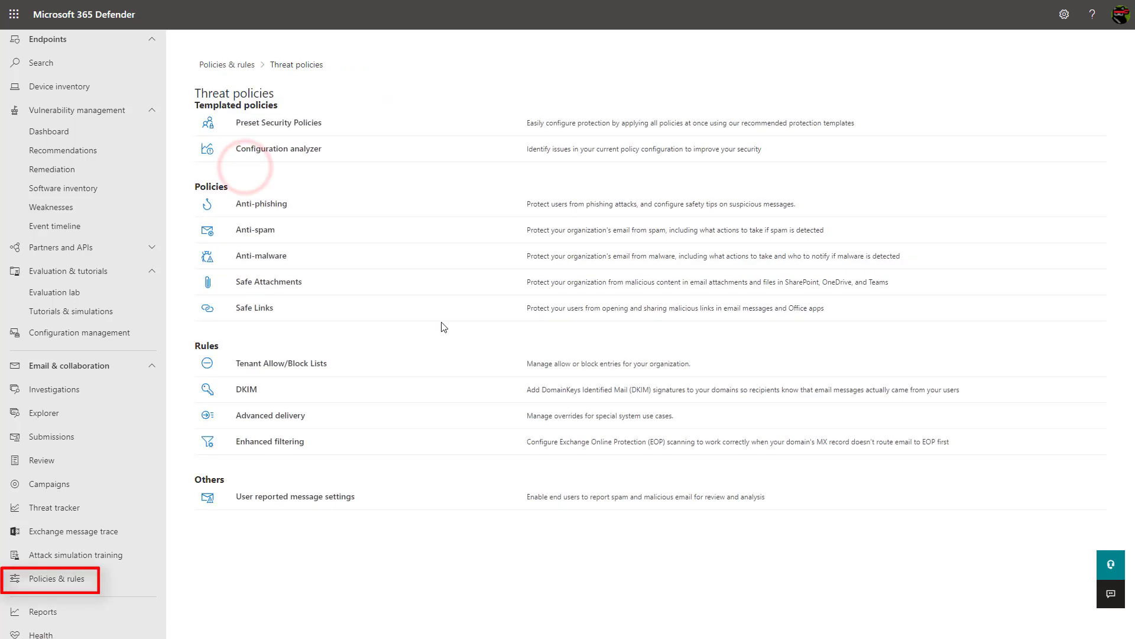